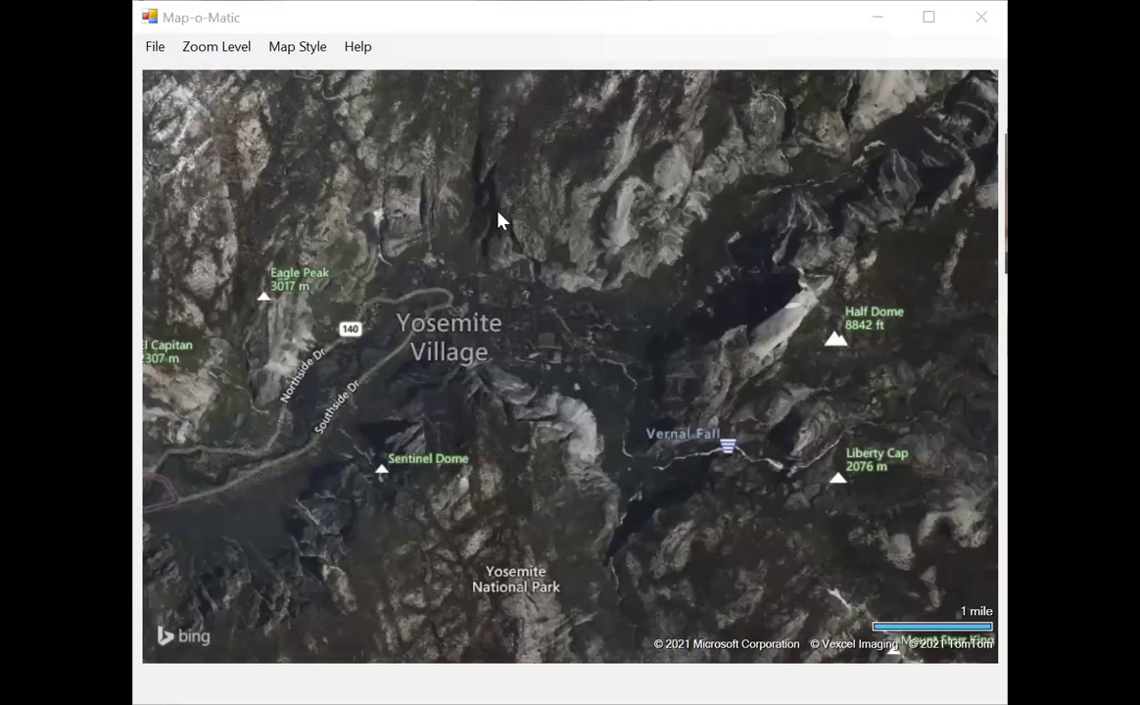
# Load the saved 'Places Lived' map from the Map to Load list
pyautogui.click(157, 51)
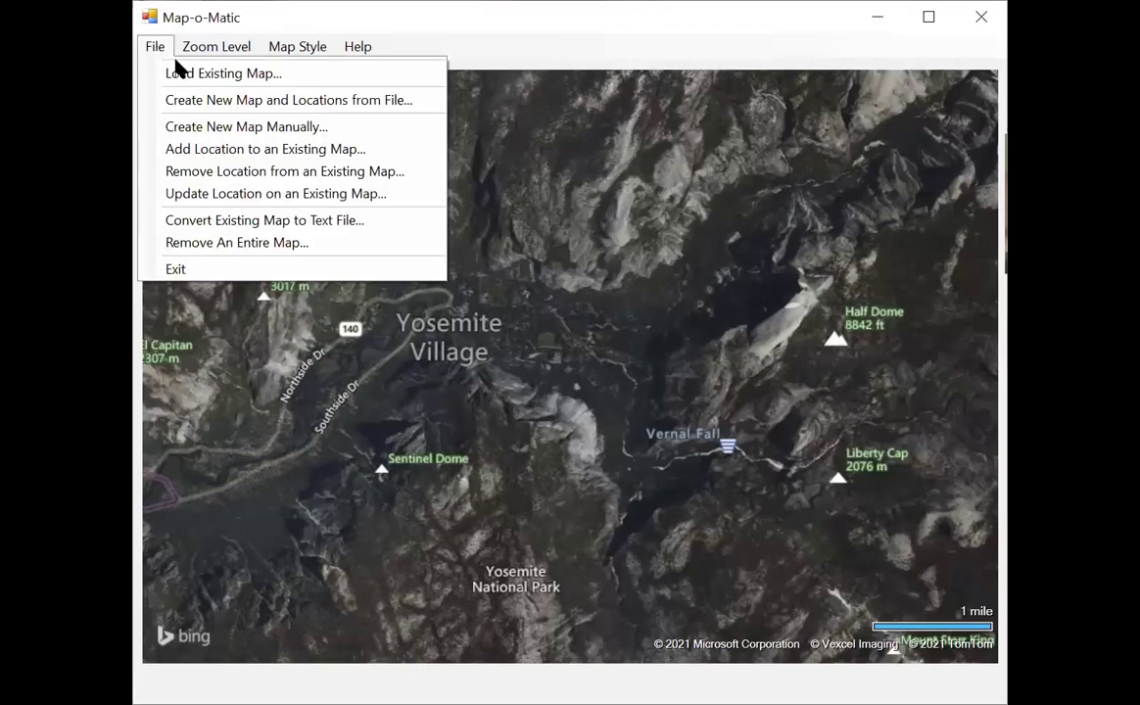
pyautogui.click(184, 74)
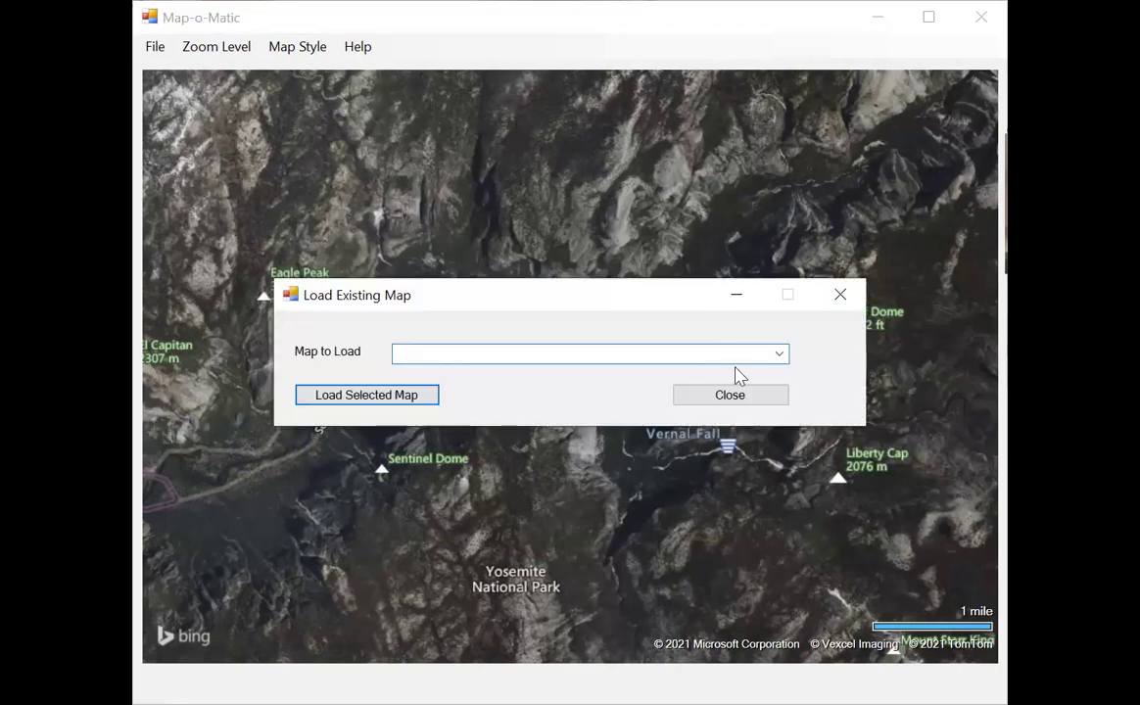
pyautogui.click(778, 357)
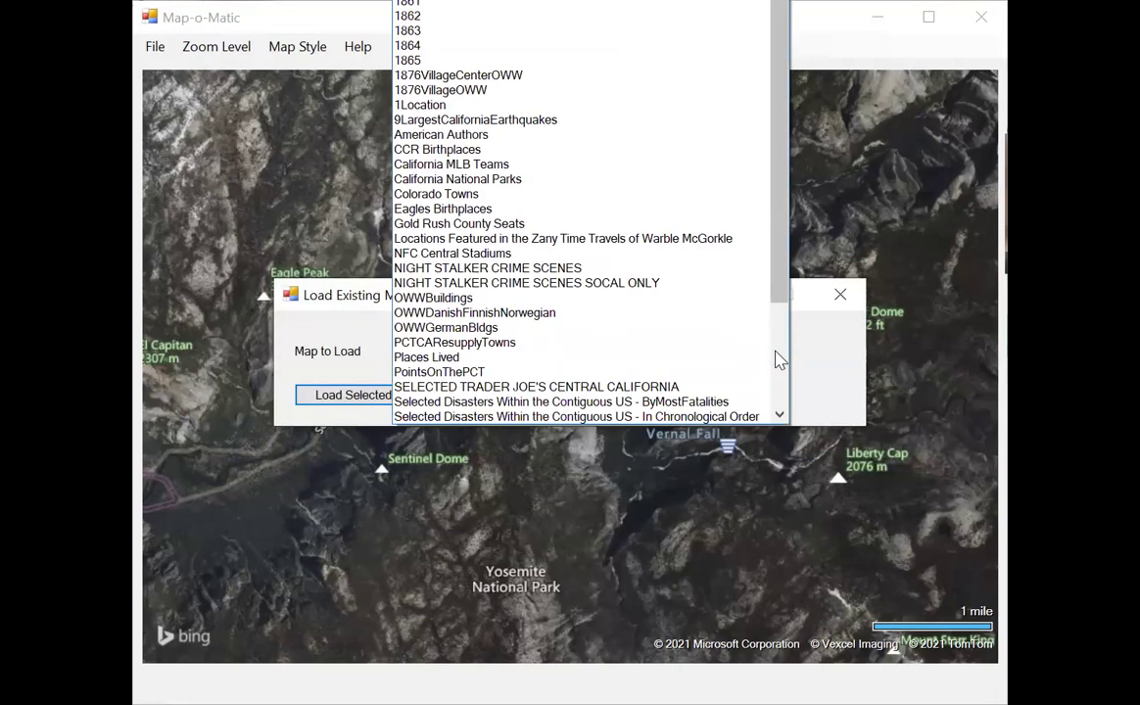
pyautogui.click(484, 358)
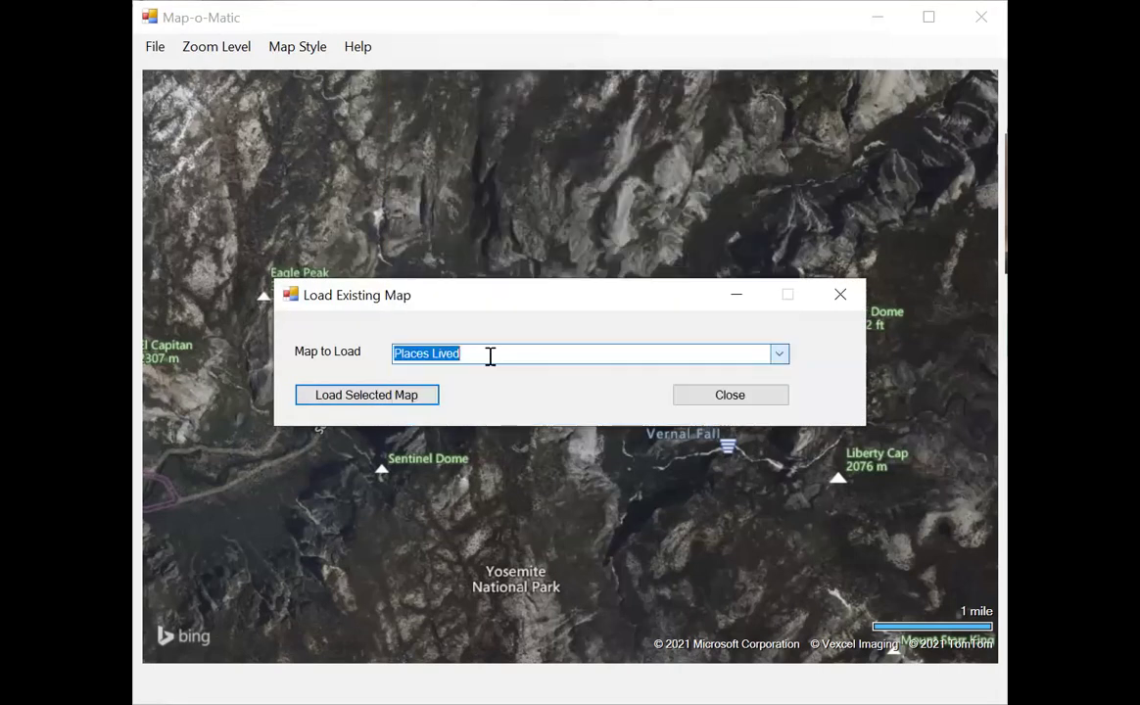
pyautogui.click(382, 396)
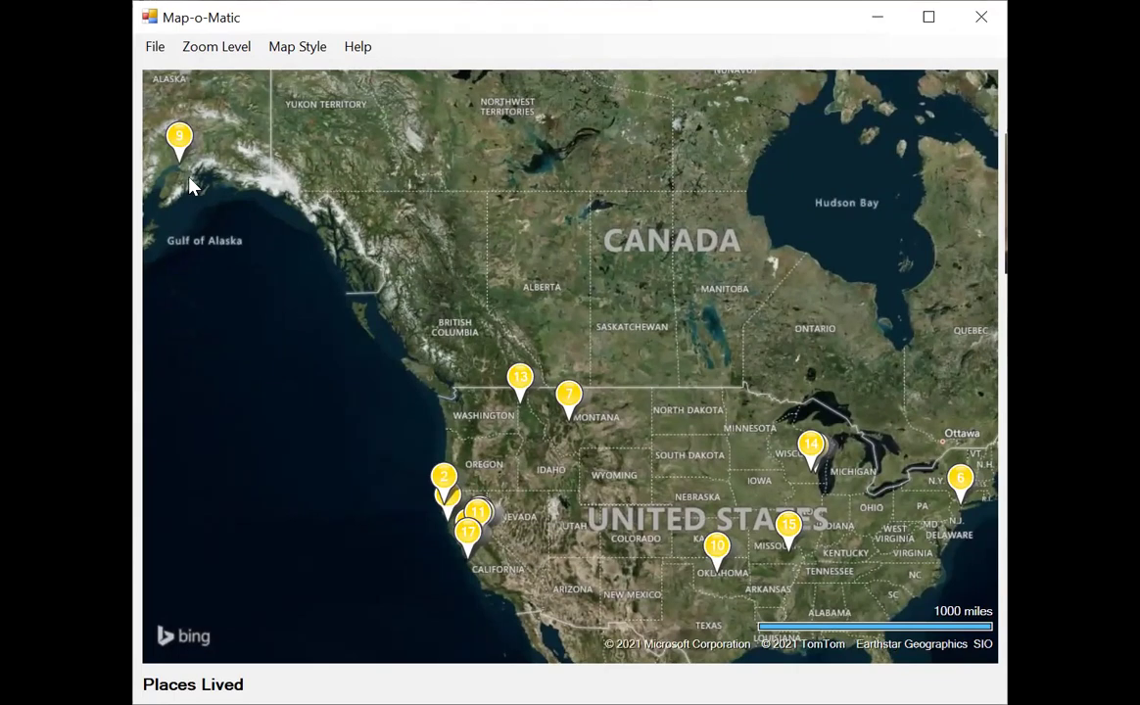
pyautogui.moveTo(183, 140)
pyautogui.moveTo(569, 394)
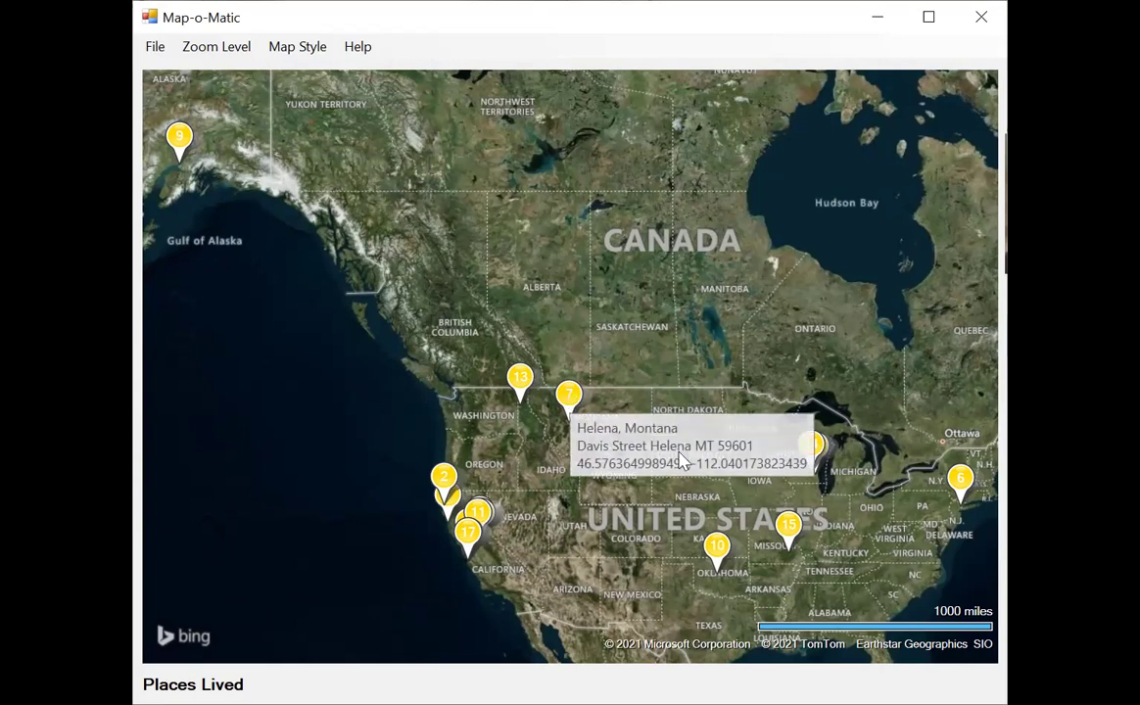
pyautogui.moveTo(522, 384)
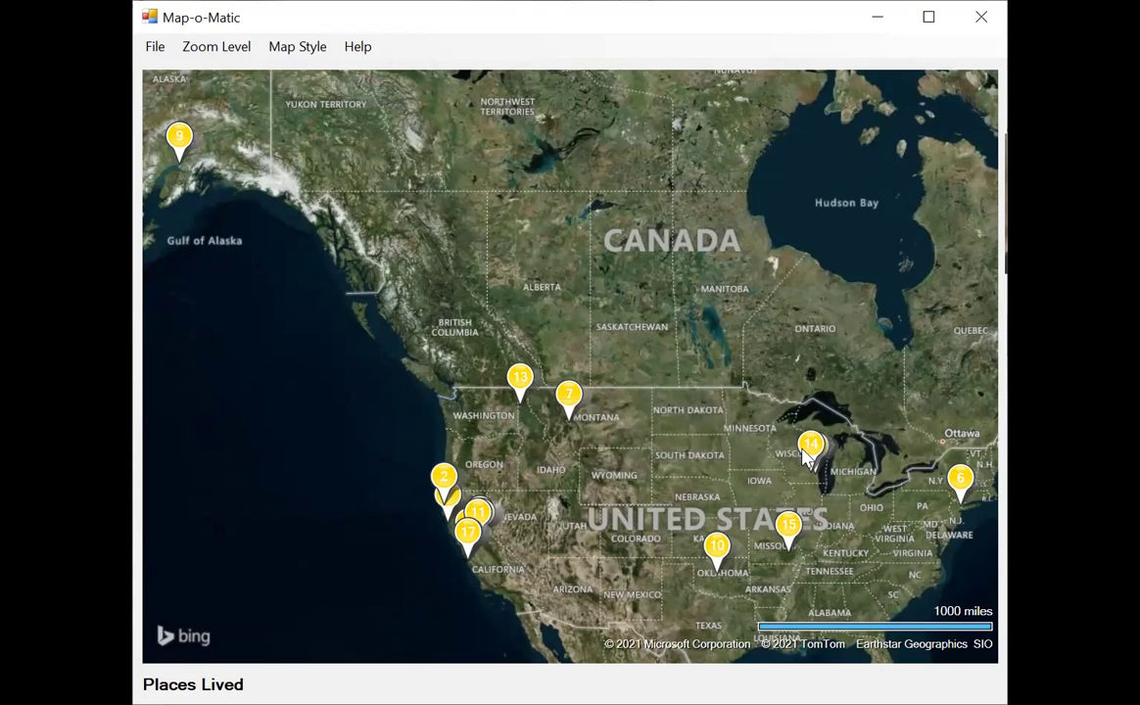
pyautogui.moveTo(811, 446)
pyautogui.moveTo(478, 509)
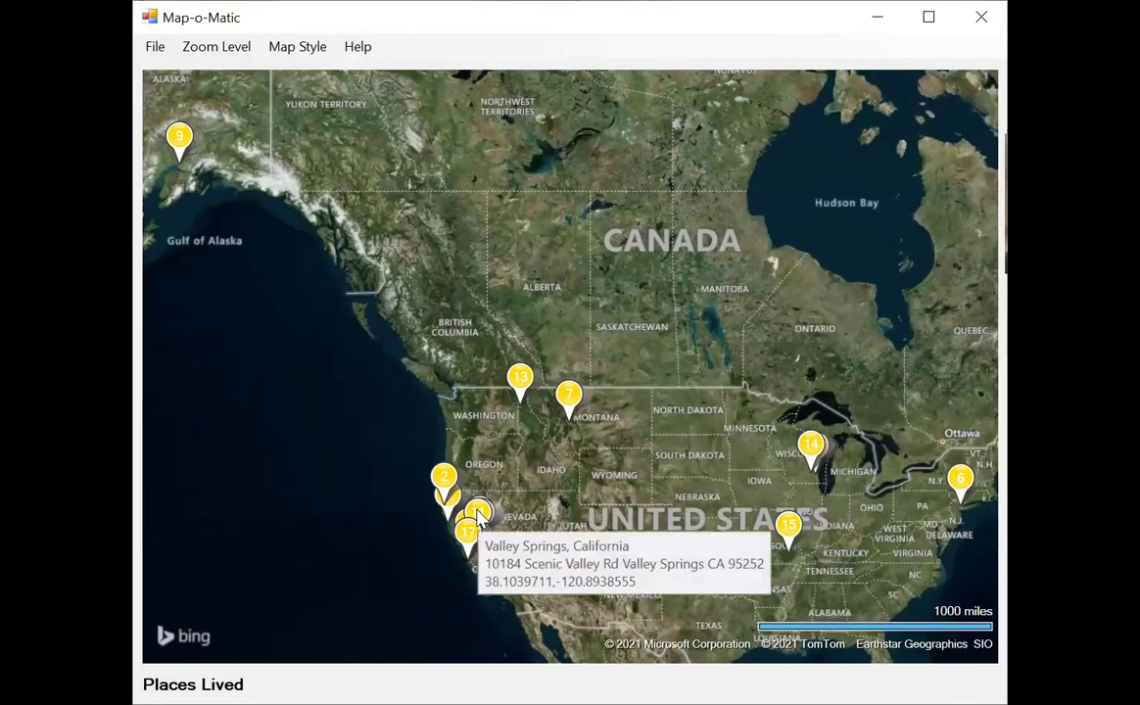
pyautogui.moveTo(467, 532)
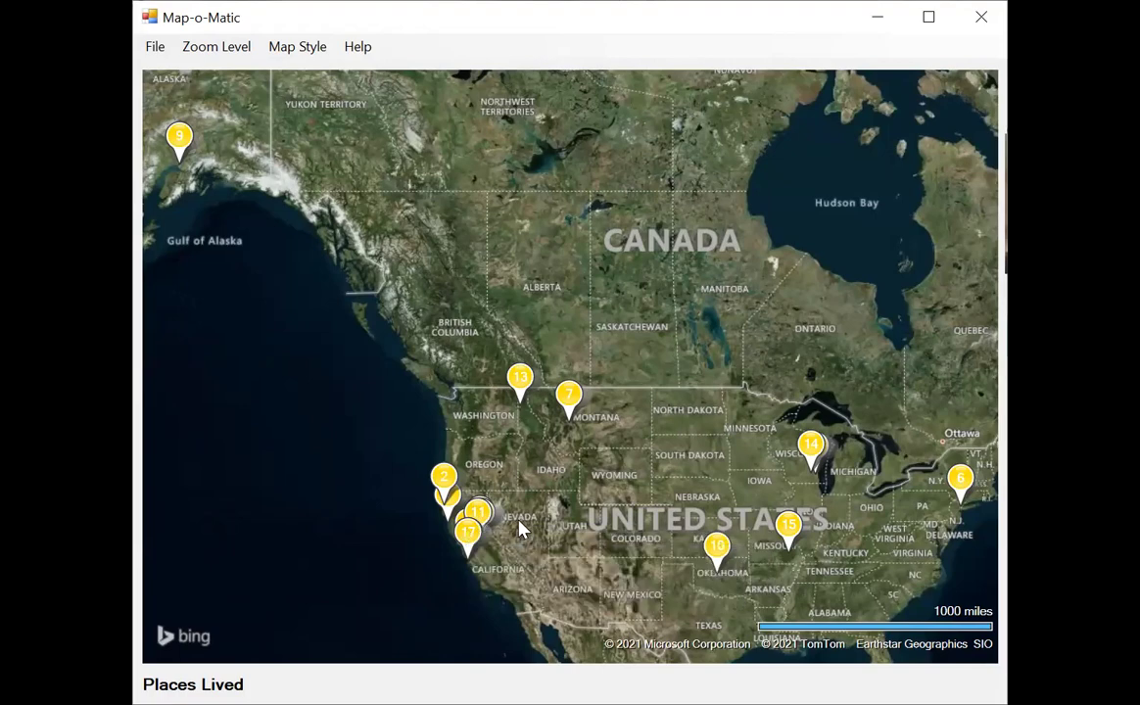
# Zoom into northern California around Sacramento and Reno at the 100-mile scale
pyautogui.scroll(2, 519, 529)
pyautogui.moveTo(522, 522); pyautogui.dragTo(688, 364)
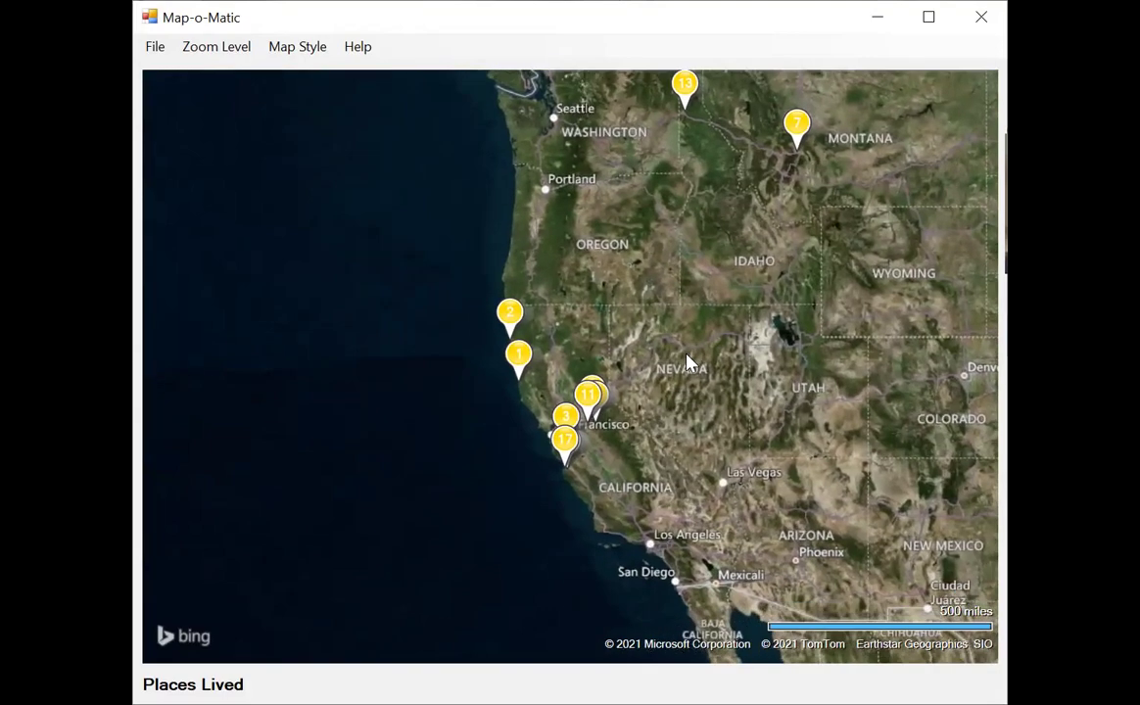
pyautogui.scroll(2, 687, 369)
pyautogui.moveTo(656, 412); pyautogui.dragTo(750, 364)
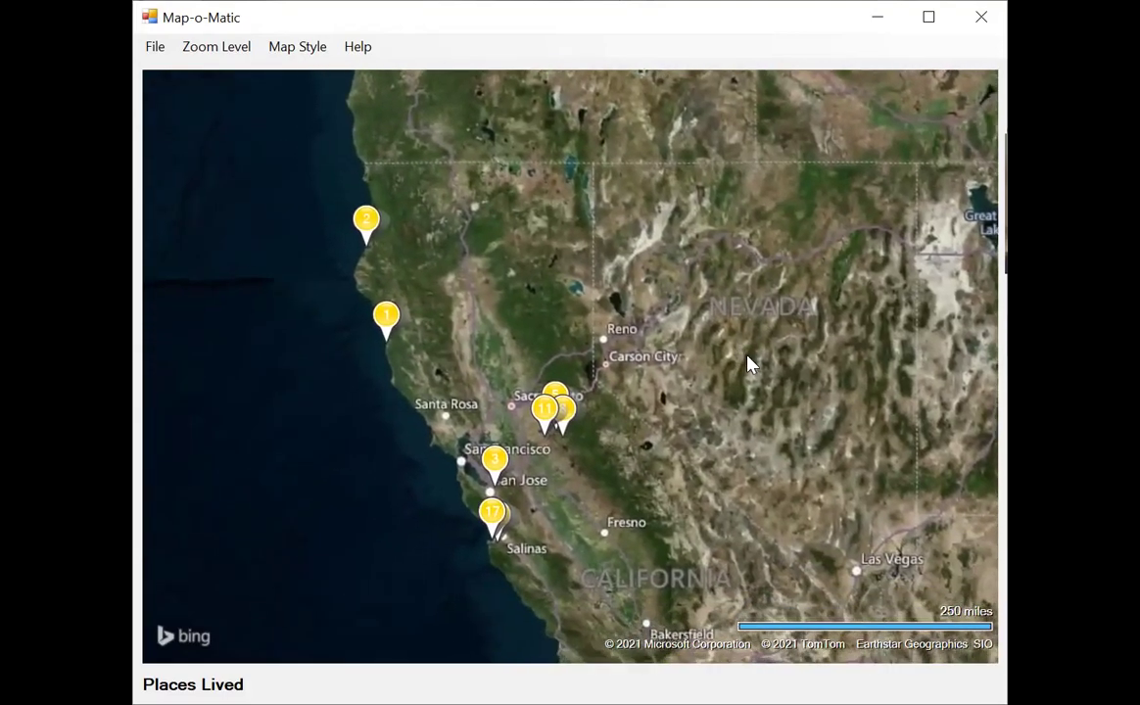
pyautogui.scroll(2, 748, 365)
pyautogui.moveTo(651, 379); pyautogui.dragTo(1062, 416)
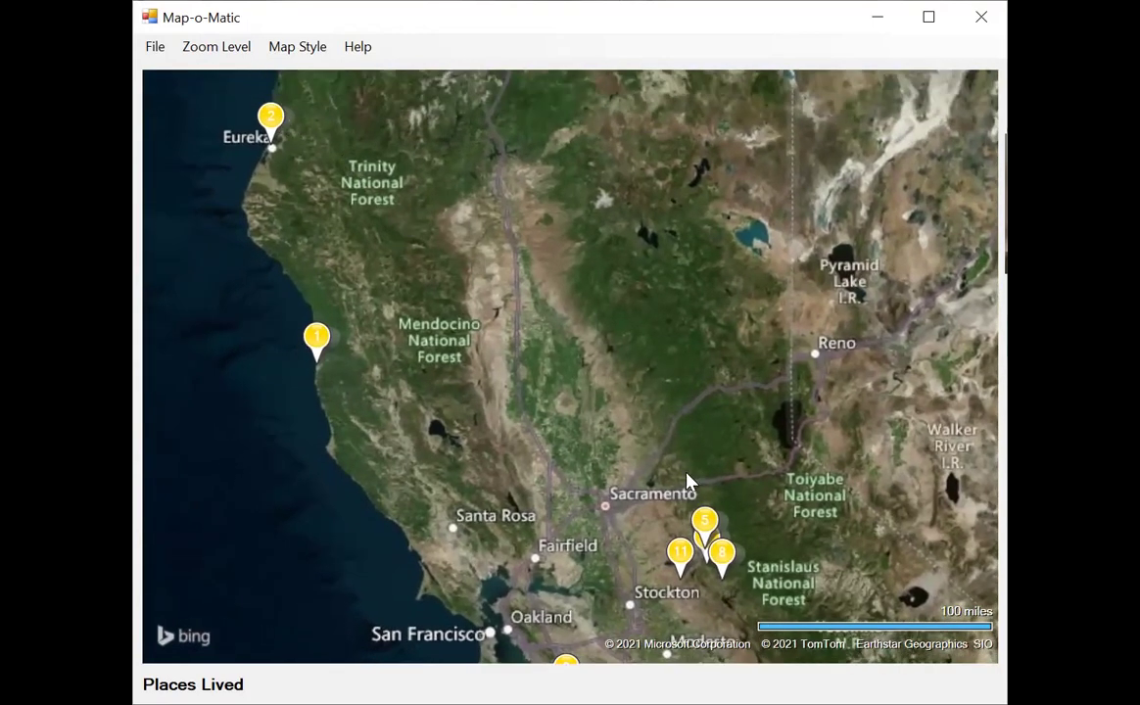
# Load the saved 'Eagles Birthplaces' map with its eight pins
pyautogui.click(156, 47)
pyautogui.click(176, 76)
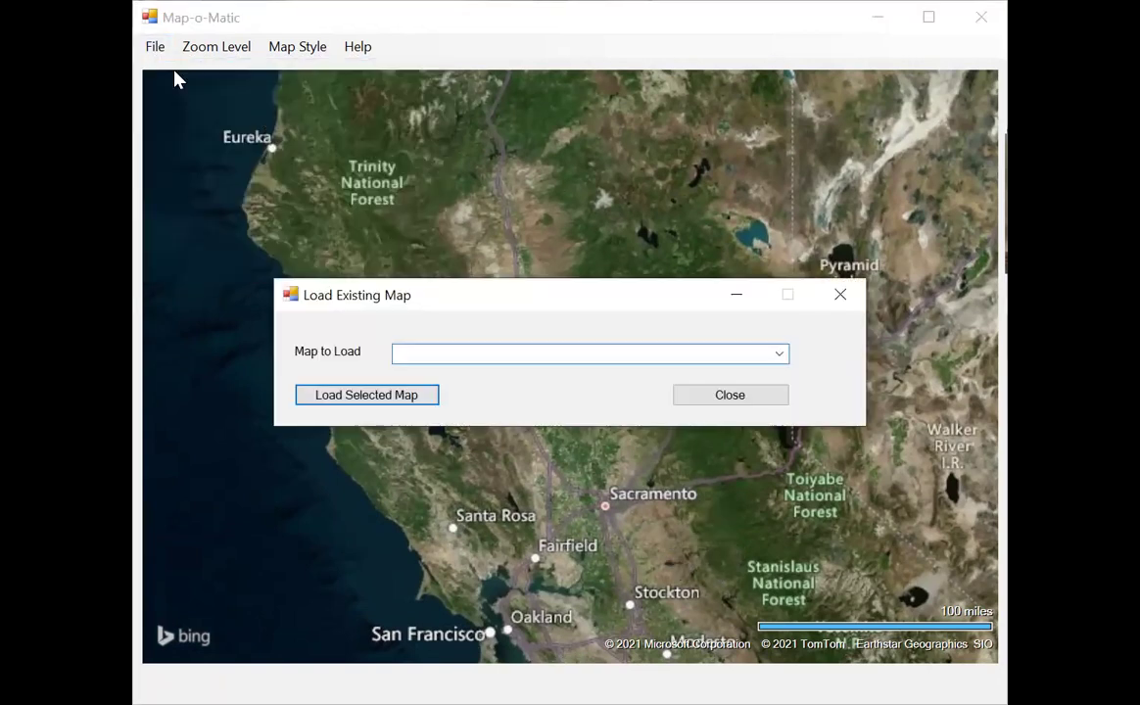
pyautogui.click(778, 359)
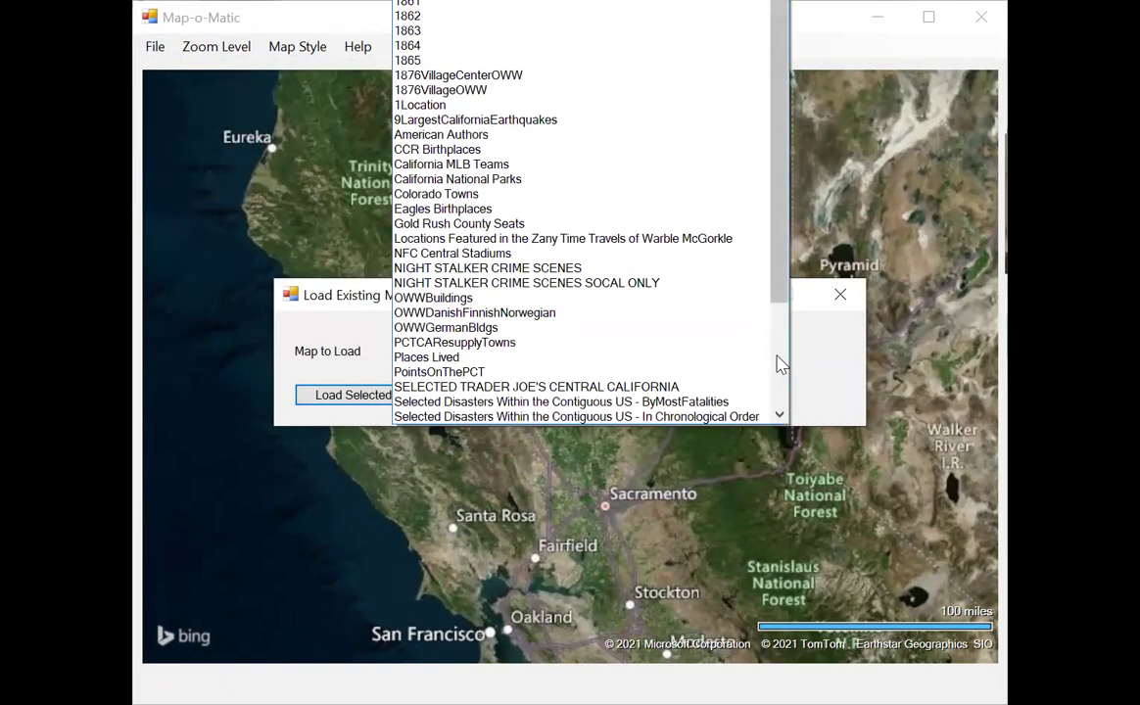
pyautogui.click(441, 208)
pyautogui.click(385, 397)
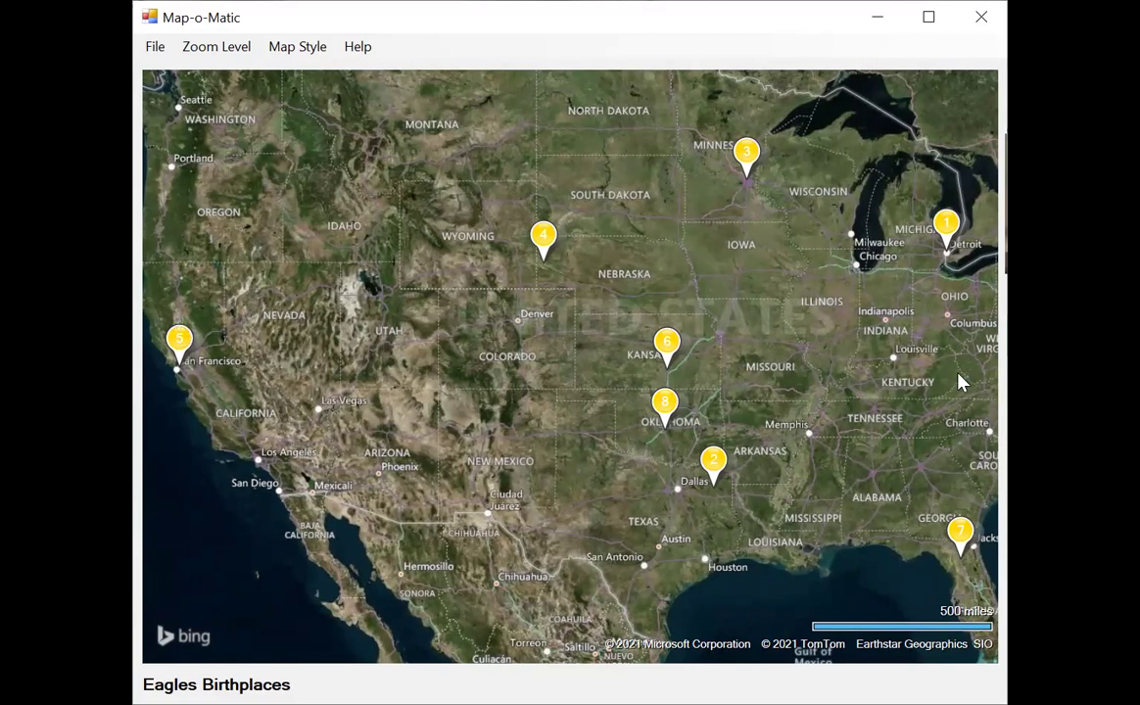
# Load the saved '1865' map from the Map to Load list
pyautogui.click(154, 49)
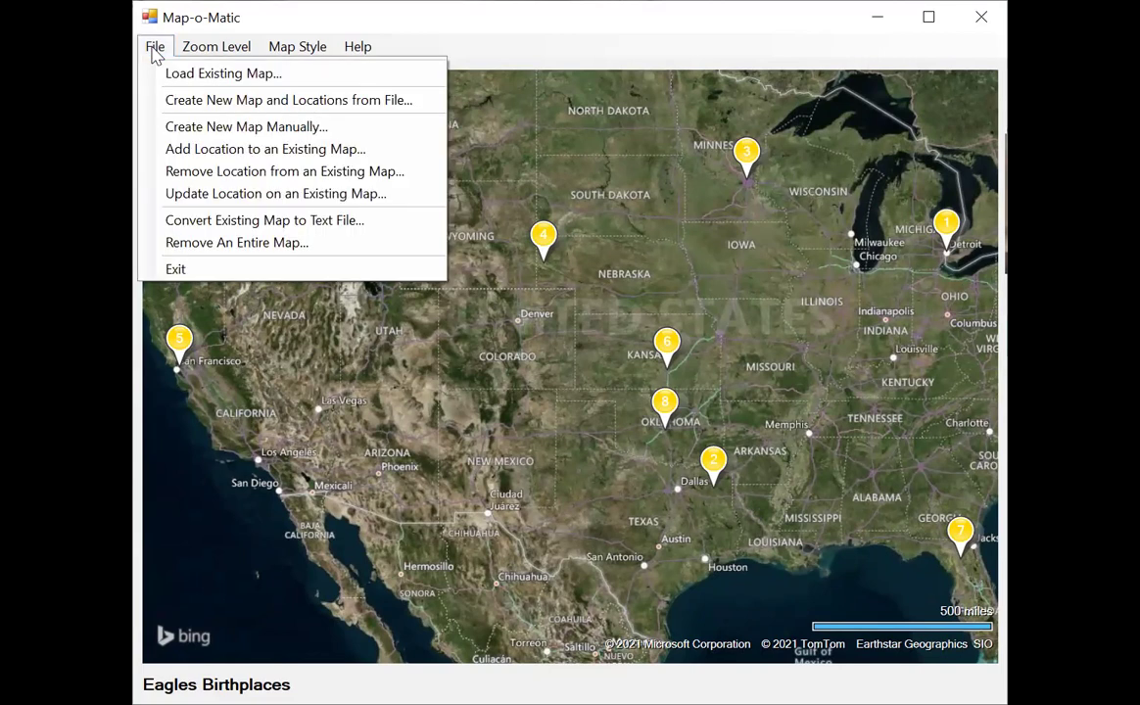
pyautogui.click(178, 74)
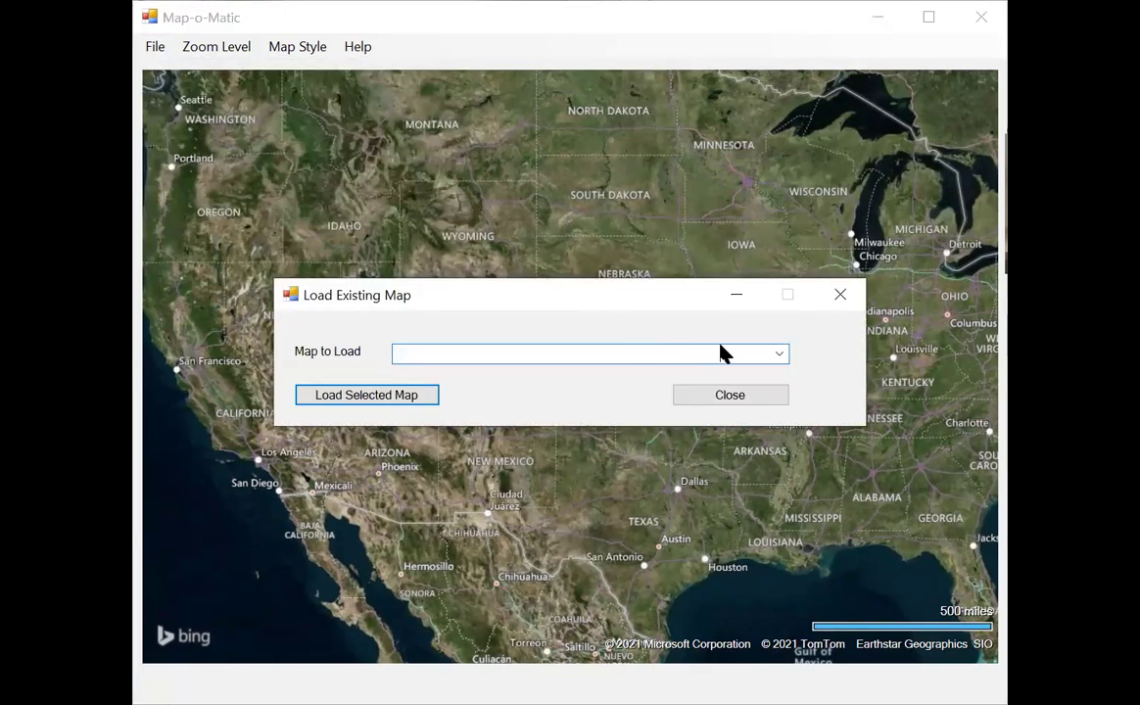
pyautogui.click(781, 355)
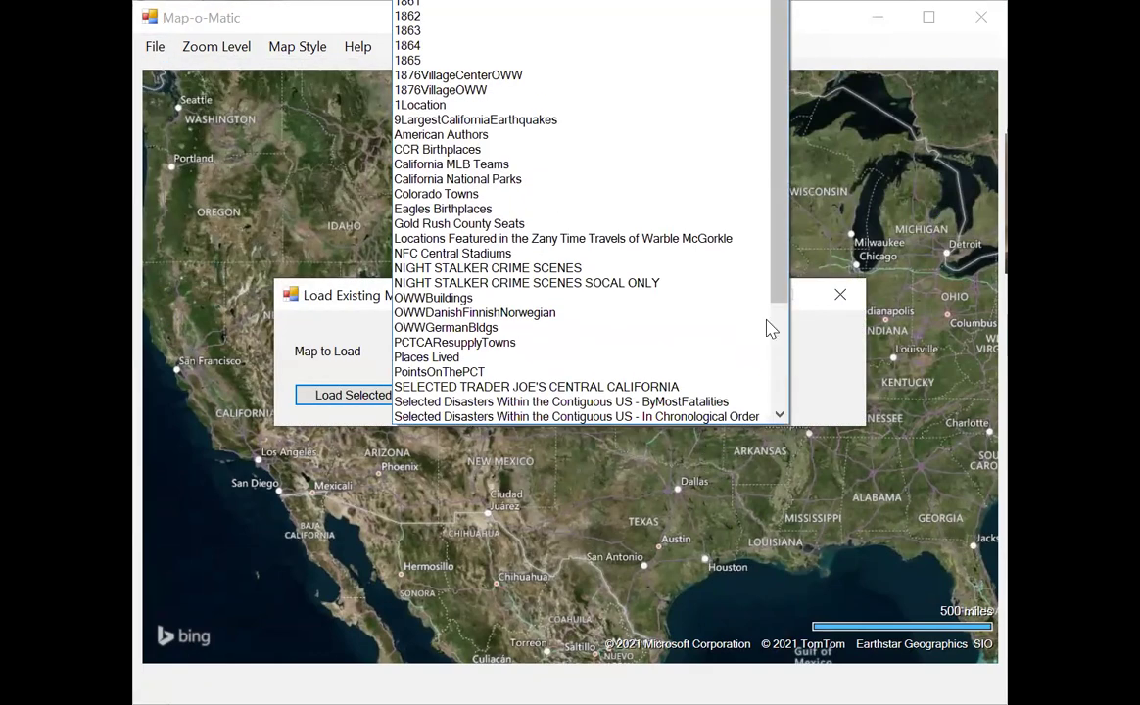
pyautogui.click(491, 60)
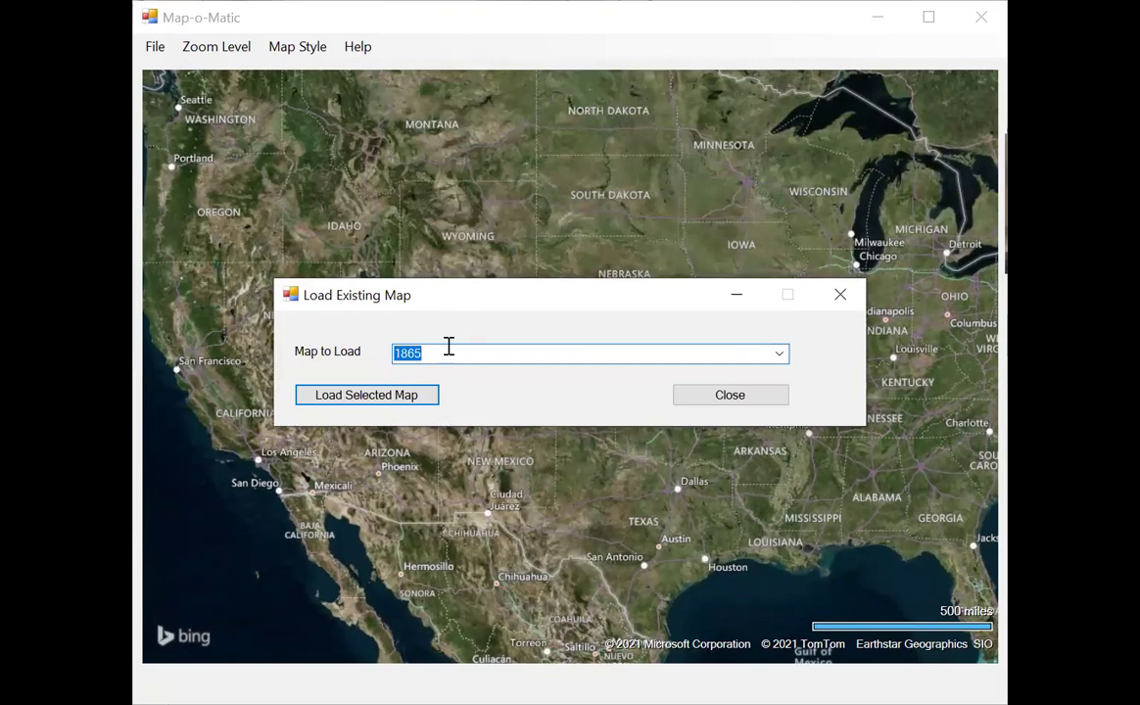
pyautogui.click(433, 394)
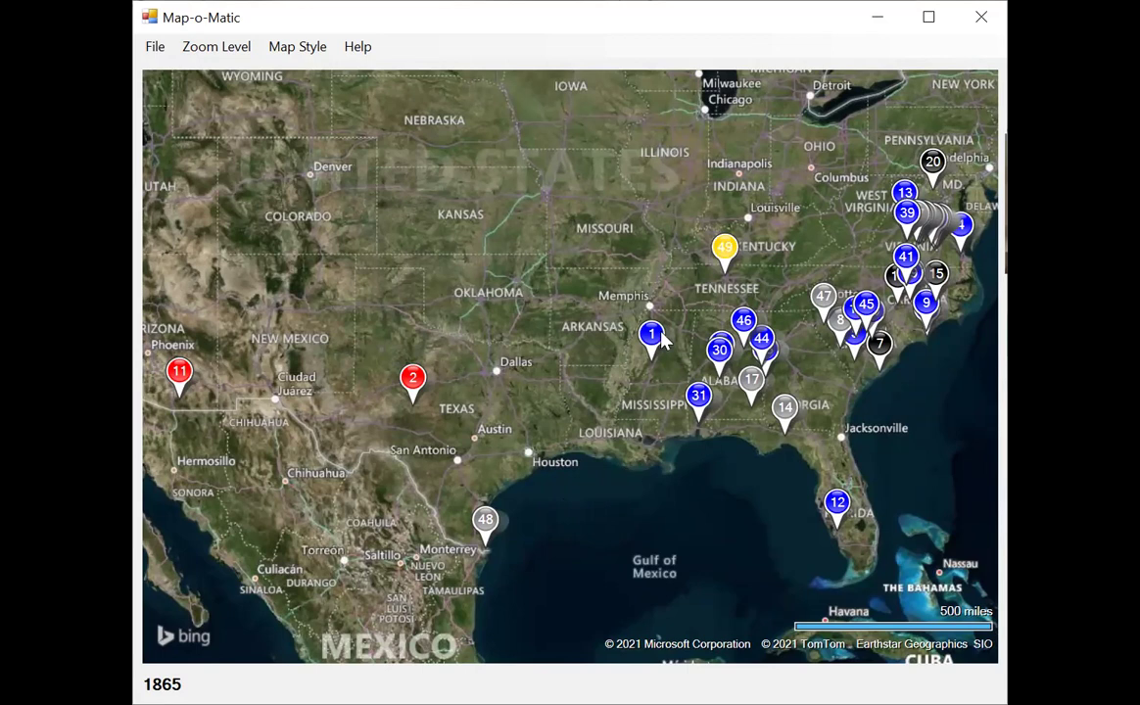
pyautogui.moveTo(653, 338)
pyautogui.moveTo(485, 526)
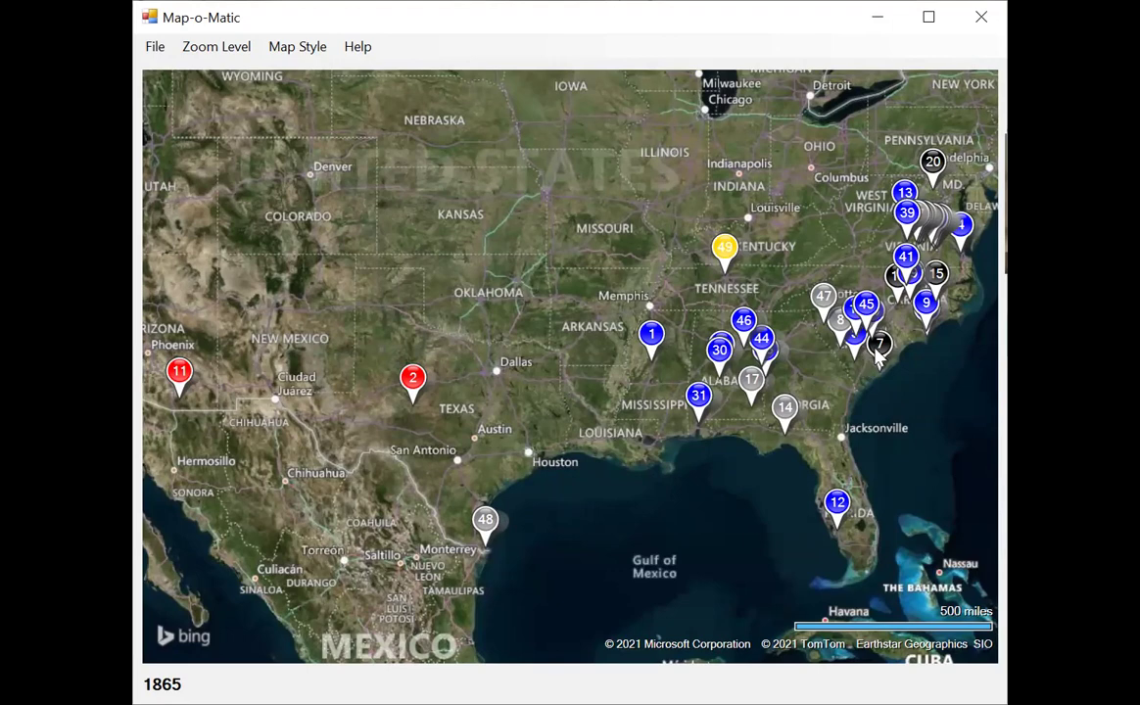
pyautogui.moveTo(878, 354)
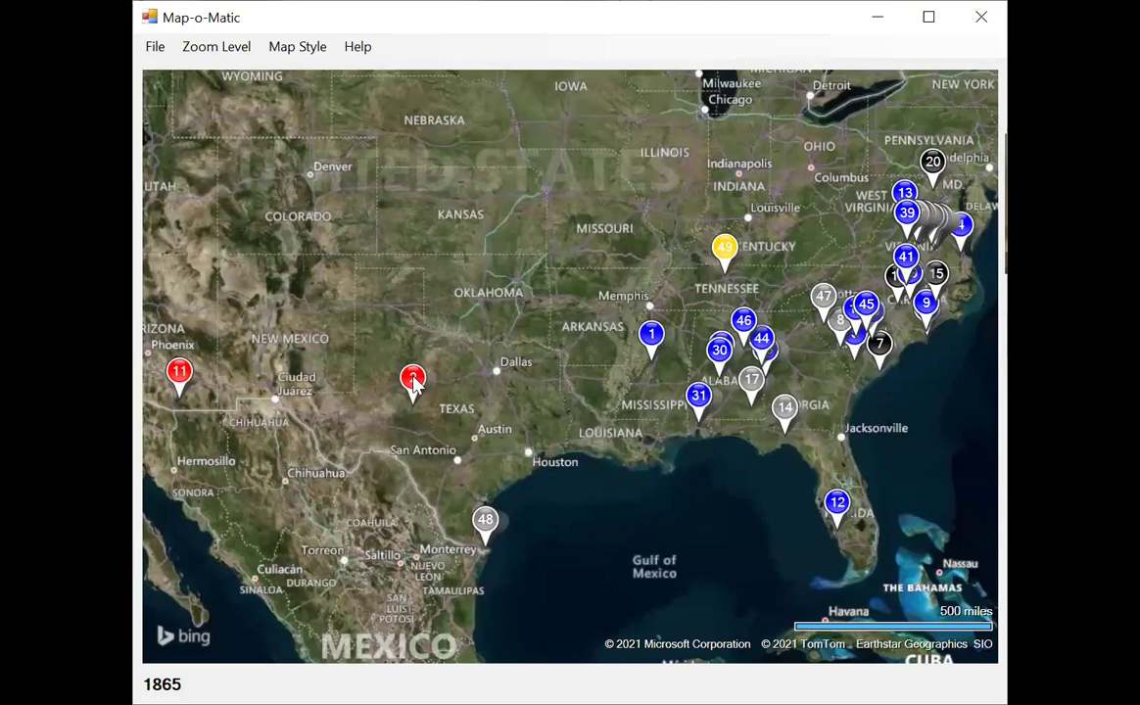
# Load the saved '10 Deadliest Volcanic Eruptions in History' map
pyautogui.moveTo(283, 383)
pyautogui.moveTo(724, 253)
pyautogui.click(157, 49)
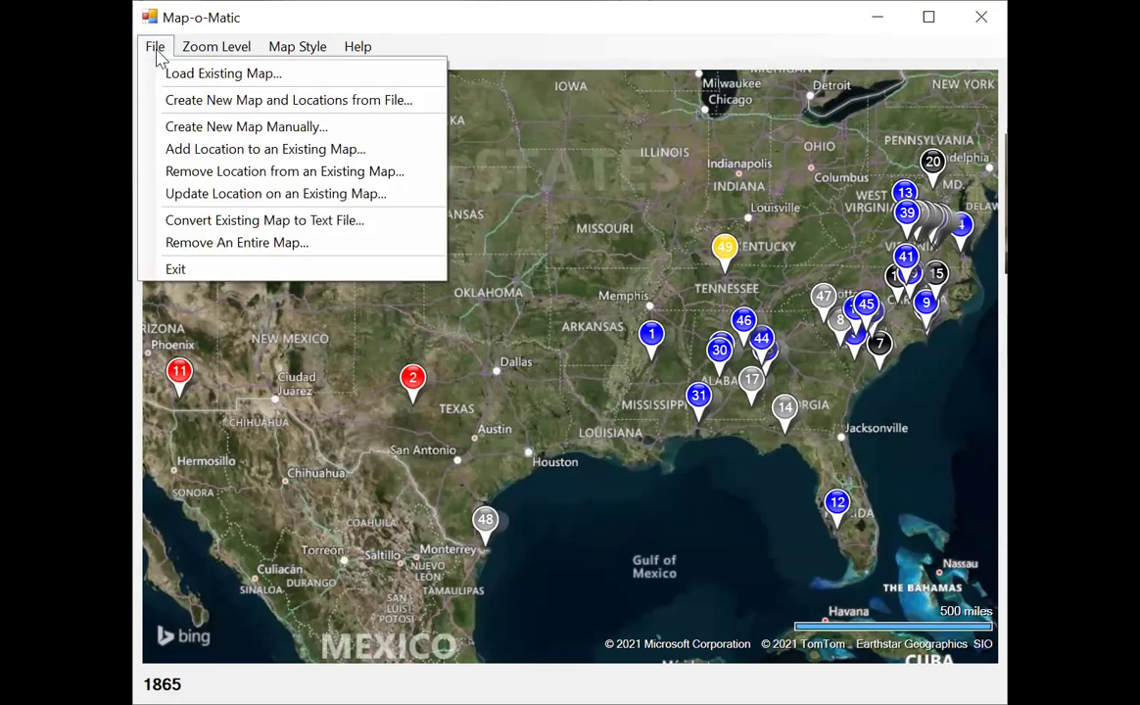
pyautogui.click(170, 72)
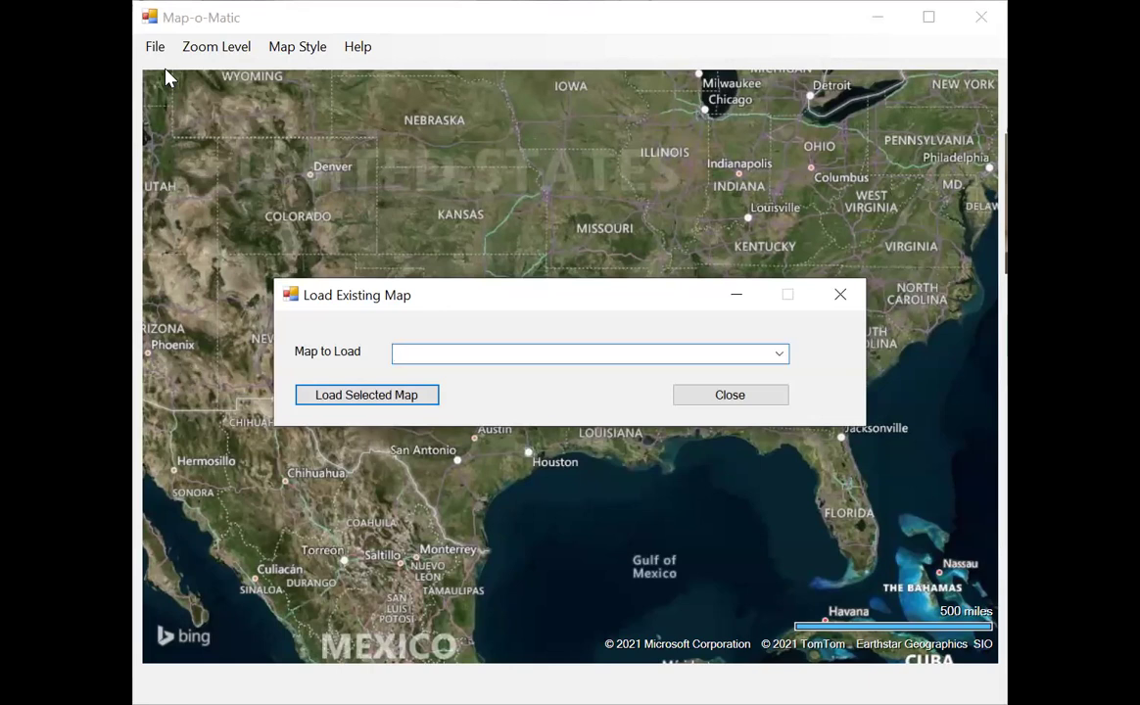
pyautogui.click(781, 355)
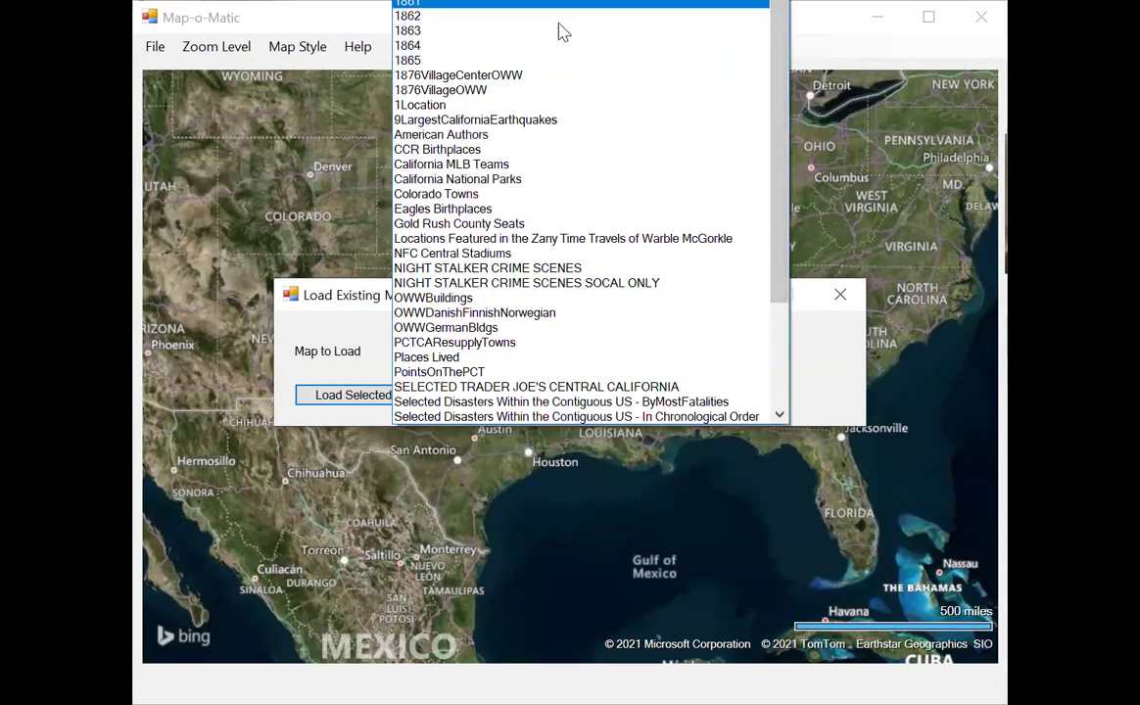
pyautogui.click(505, 6)
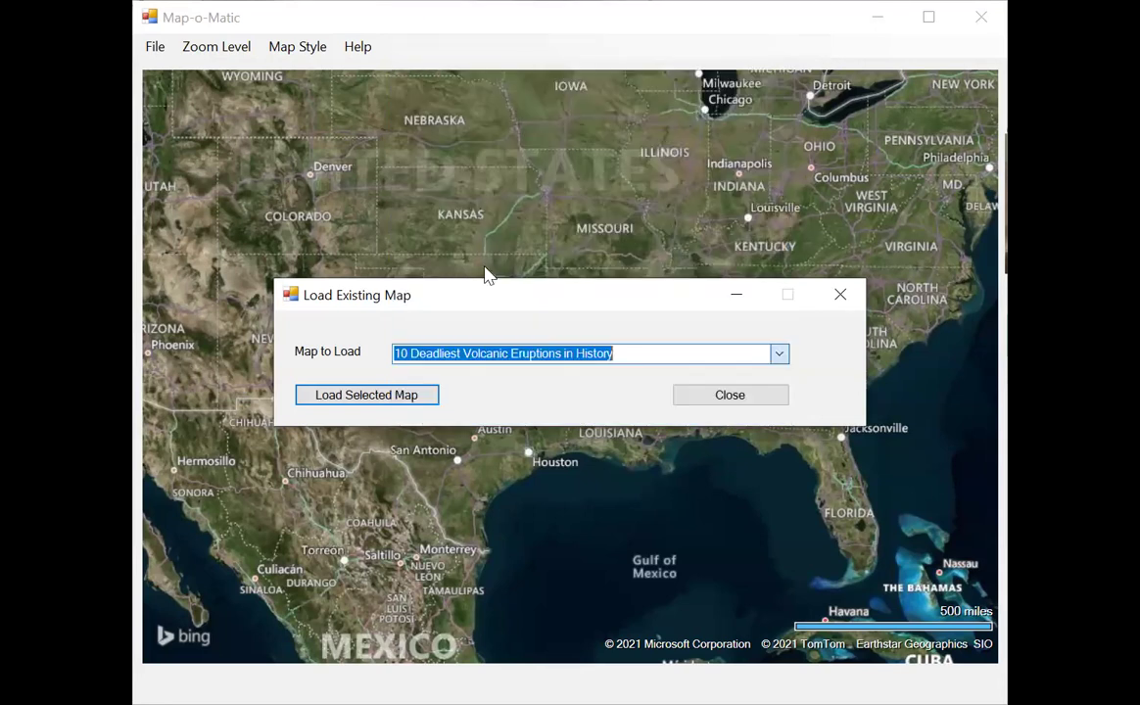
pyautogui.click(382, 397)
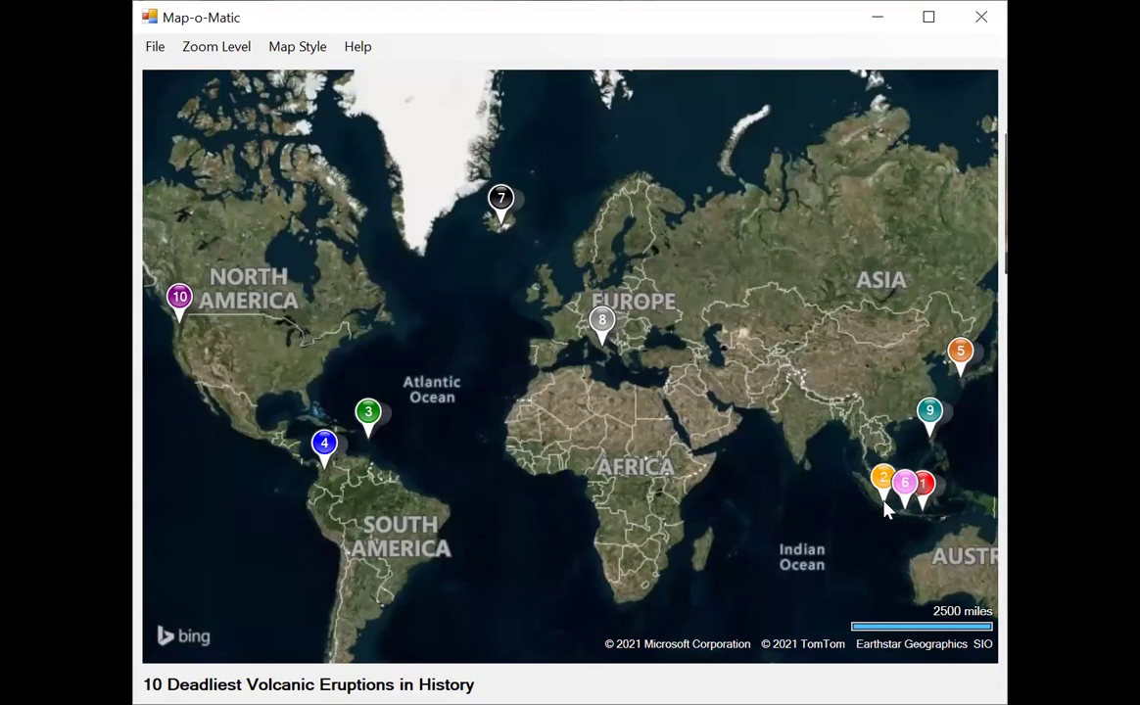
pyautogui.moveTo(888, 480)
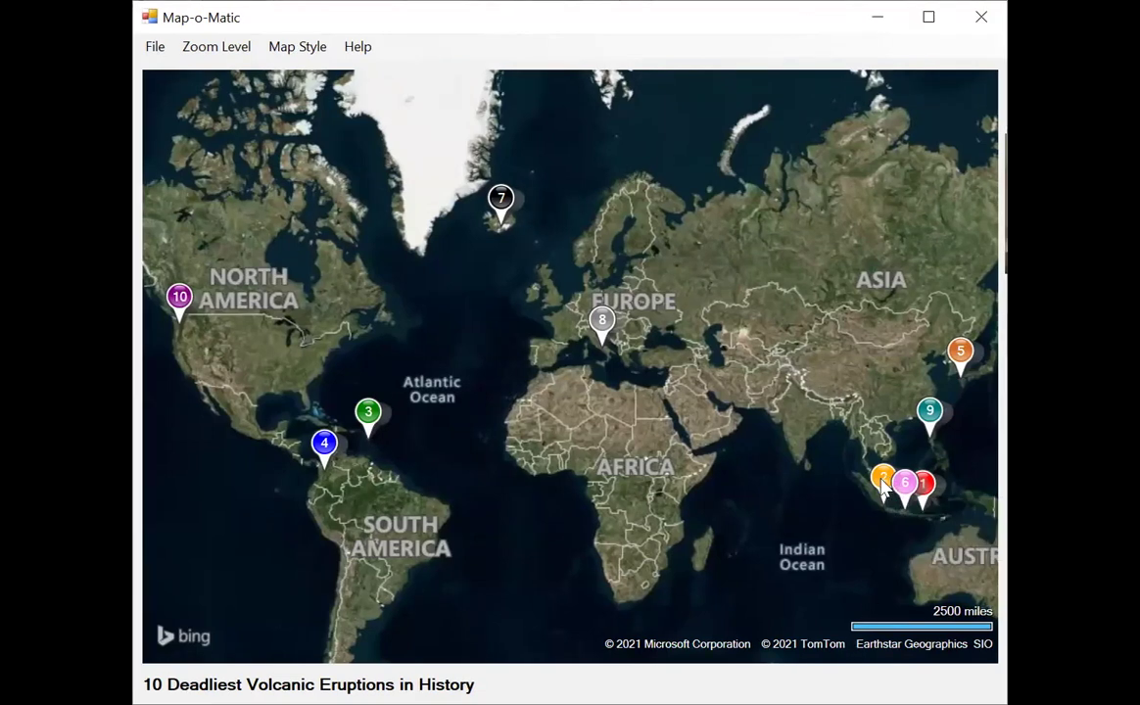
# Load the saved 'NFC Central Stadiums' map with pins around the Great Lakes
pyautogui.moveTo(882, 482)
pyautogui.click(155, 46)
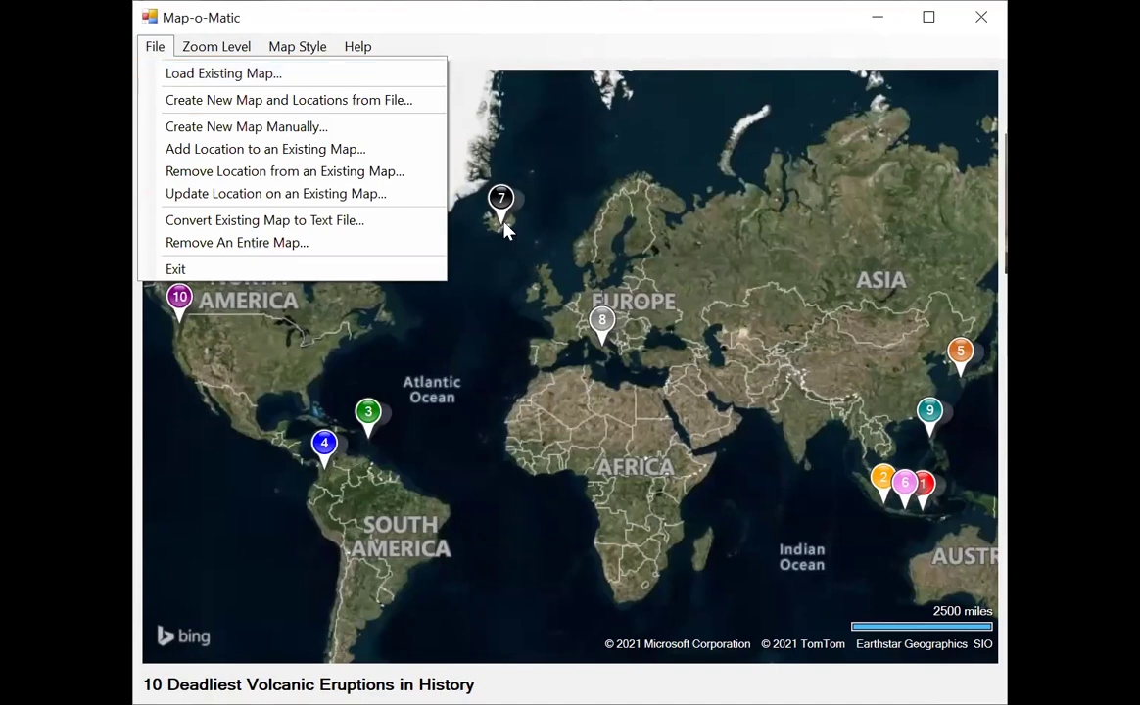
pyautogui.click(205, 79)
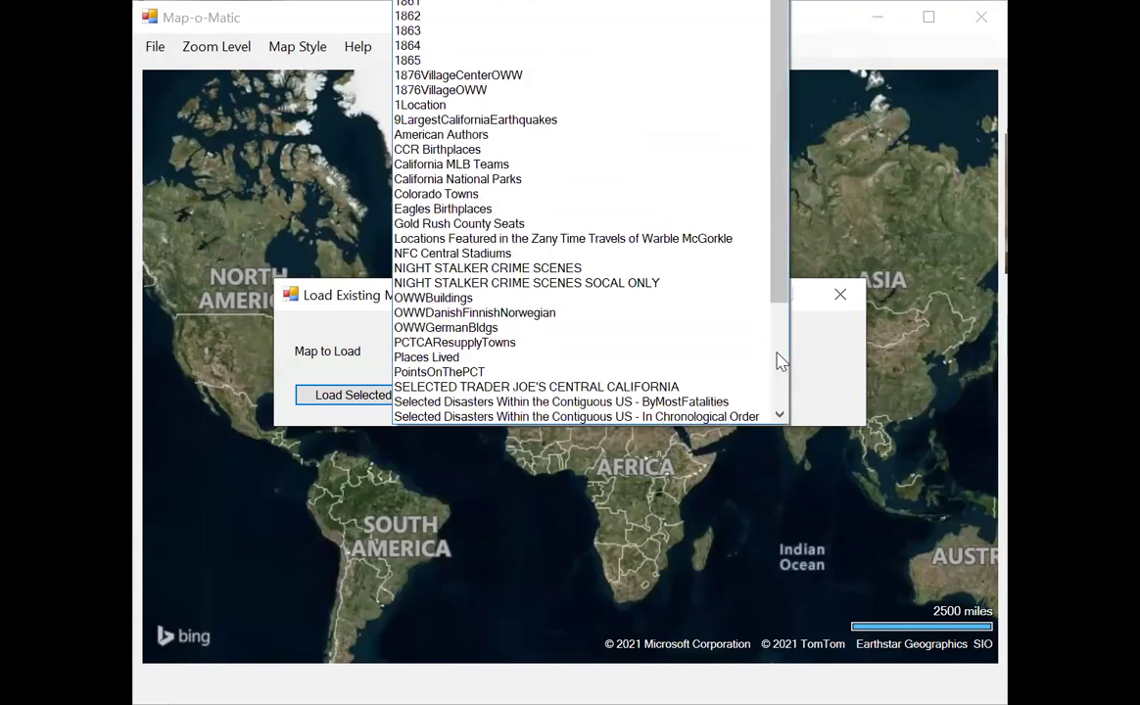
pyautogui.click(569, 256)
pyautogui.click(366, 395)
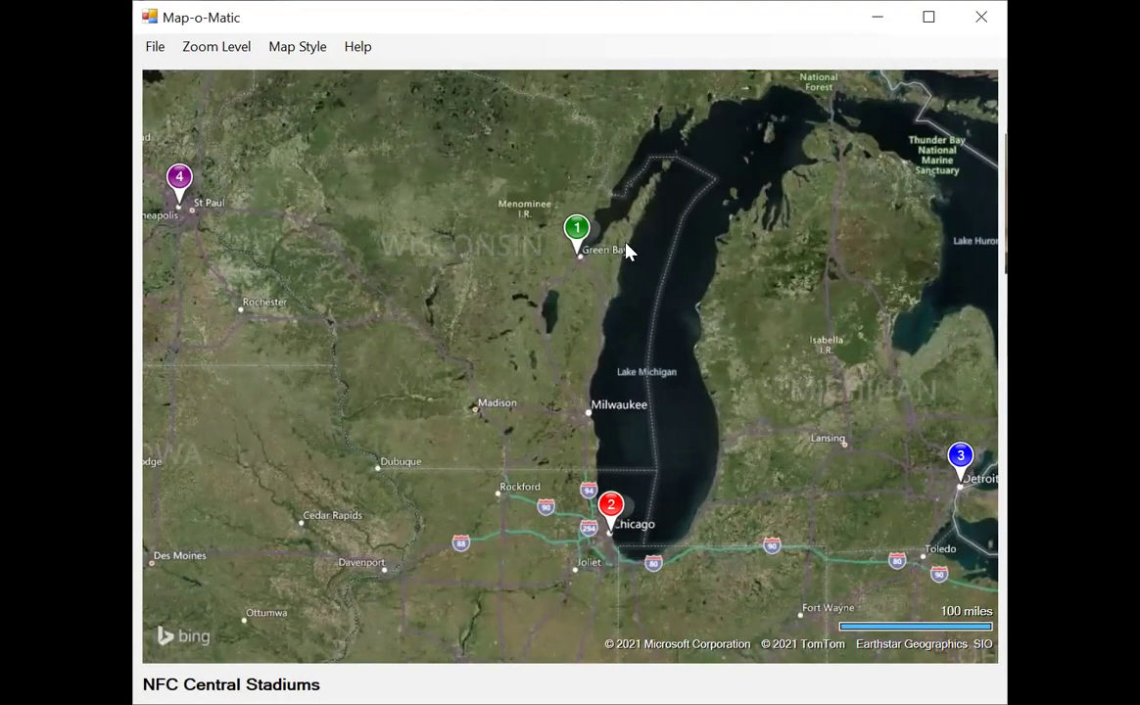
pyautogui.moveTo(580, 237)
pyautogui.moveTo(609, 506)
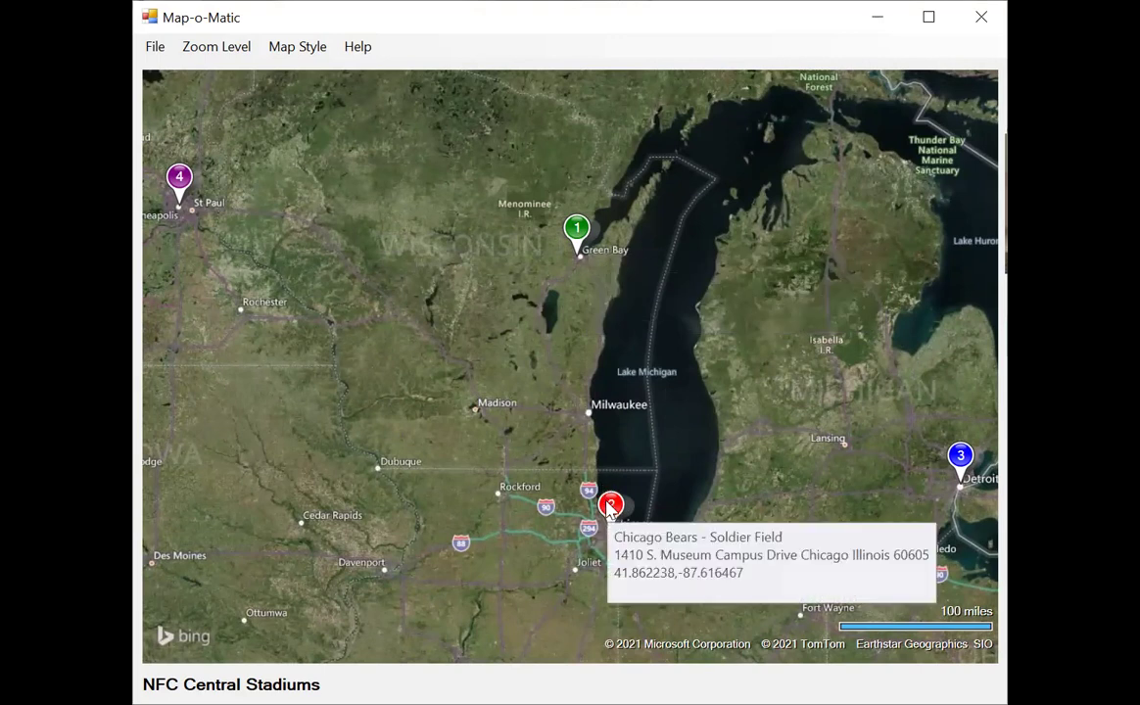
pyautogui.moveTo(960, 460)
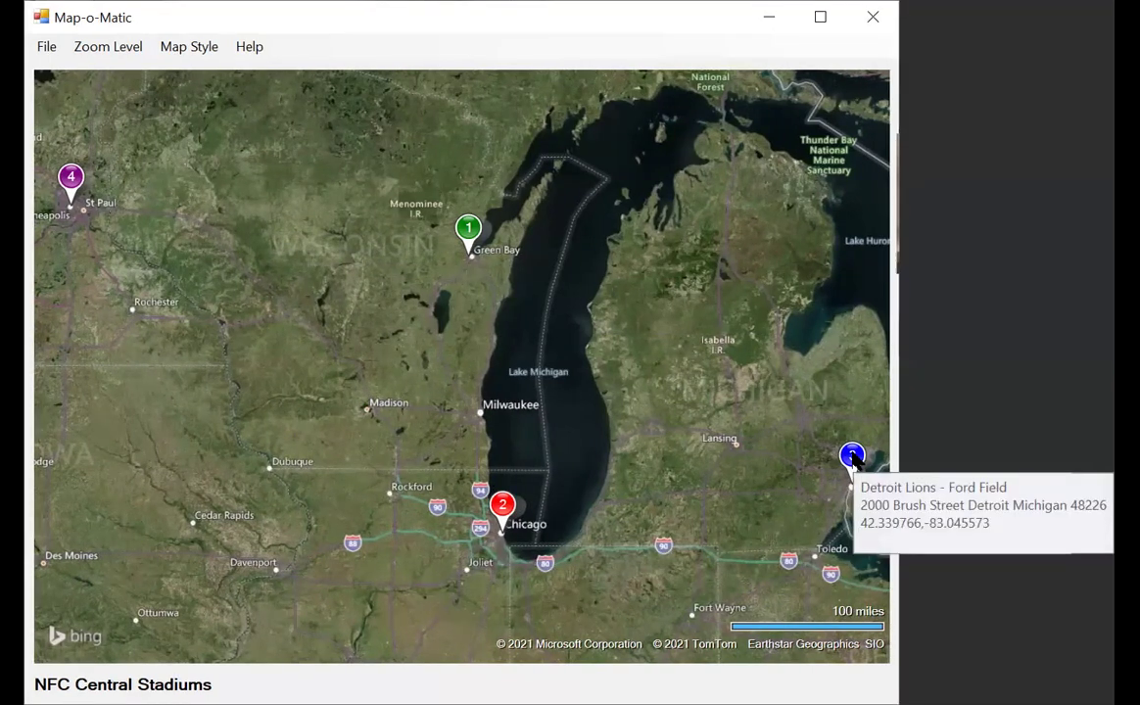
pyautogui.moveTo(73, 185)
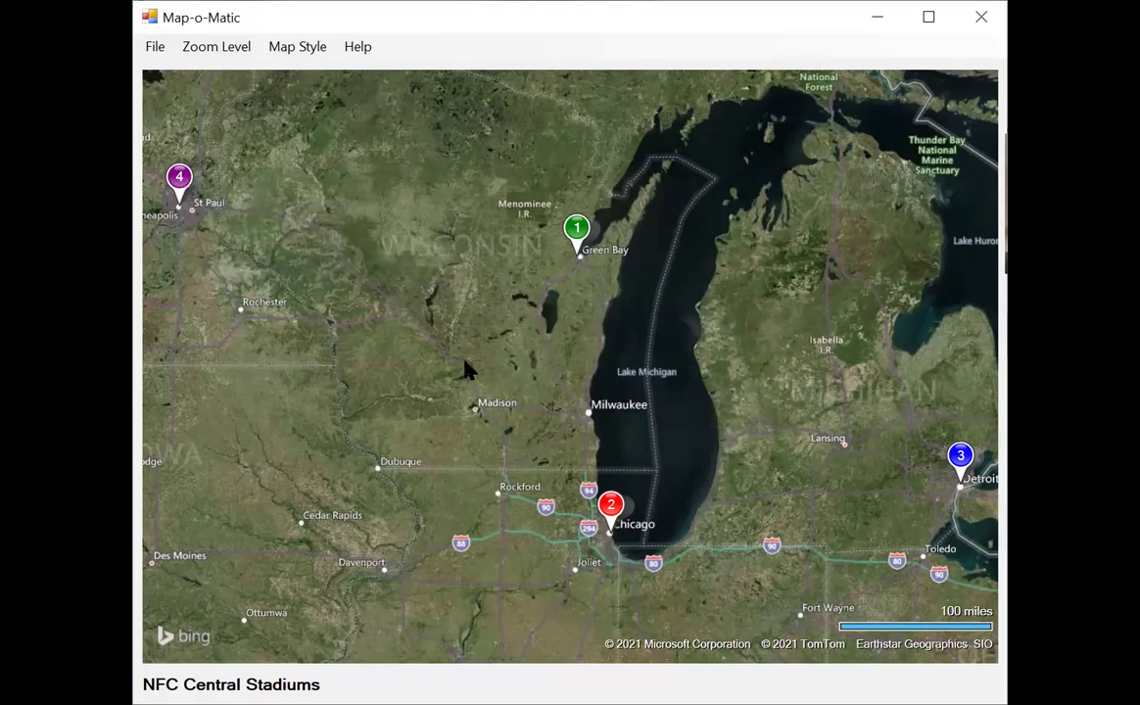
# Load the saved 'PointsOnThePCT' map with its six northern California markers
pyautogui.click(154, 51)
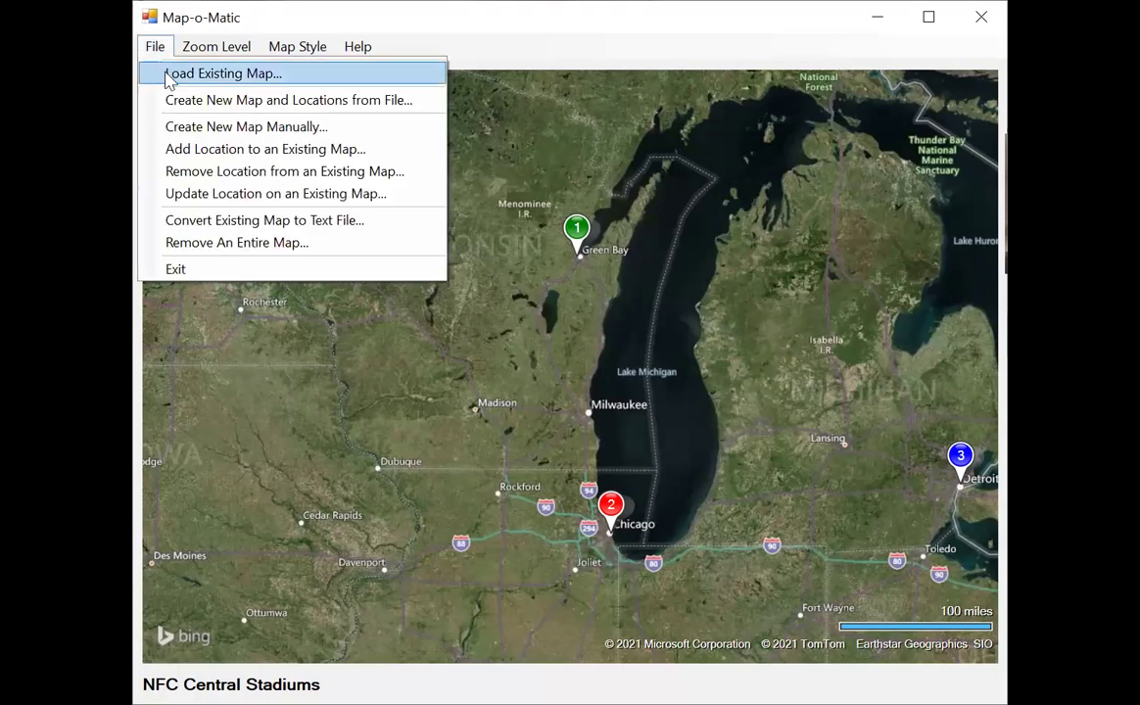
pyautogui.click(164, 71)
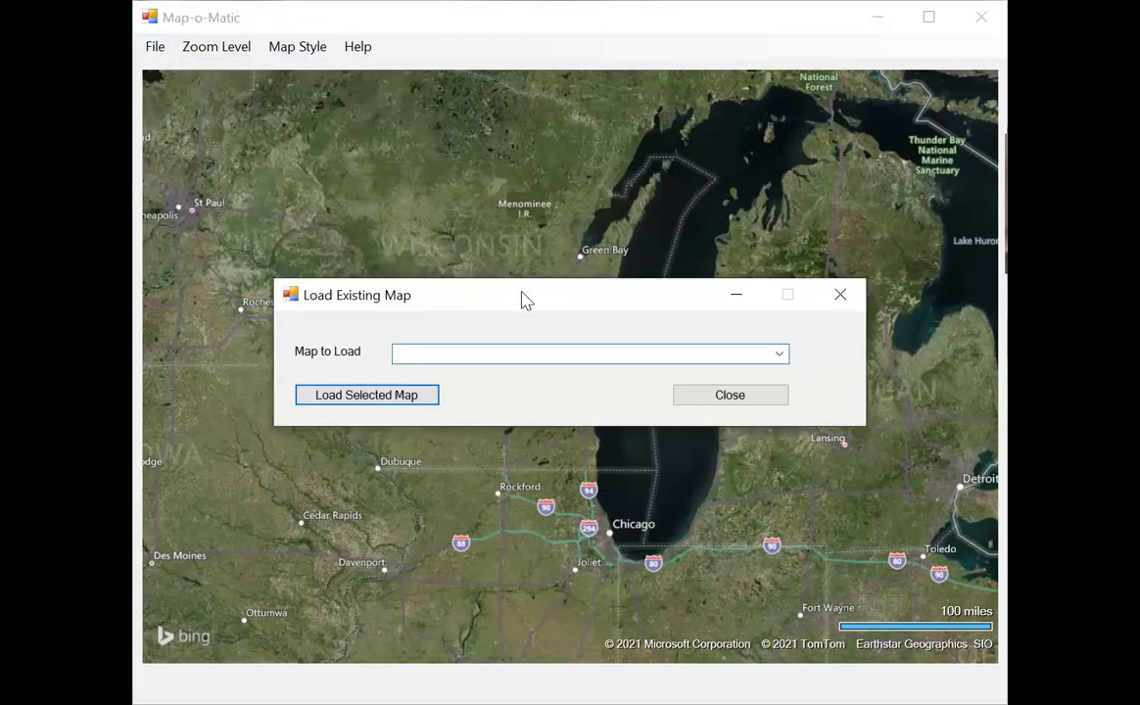
pyautogui.click(778, 354)
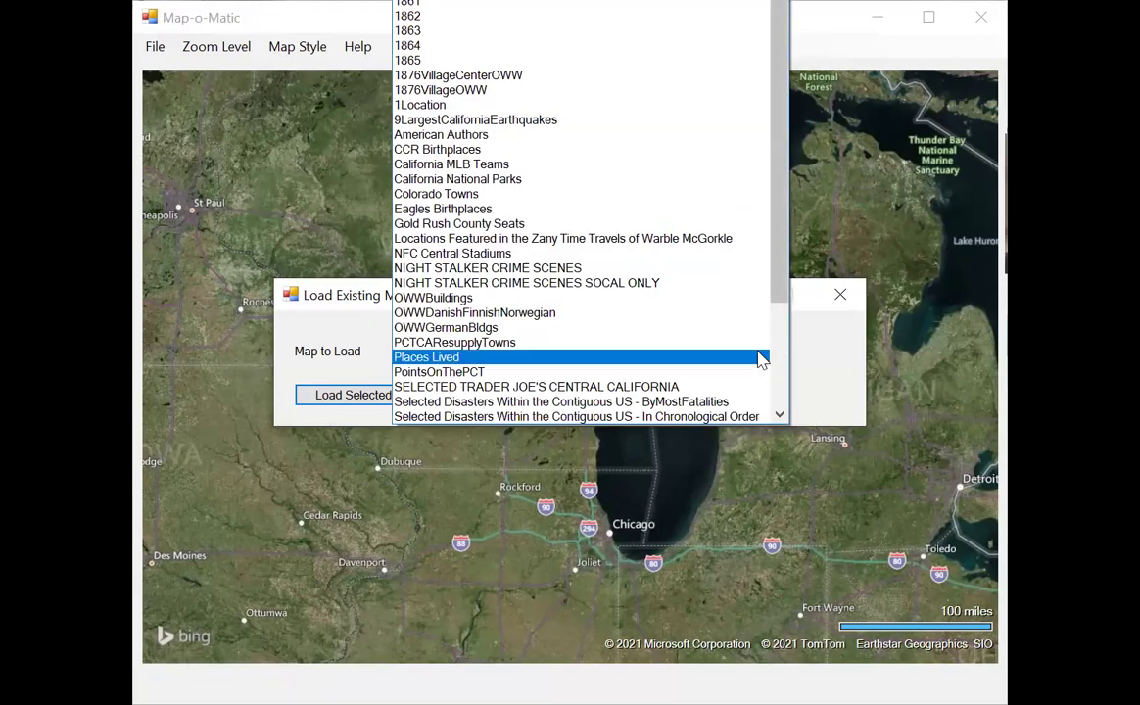
pyautogui.click(565, 374)
pyautogui.click(366, 395)
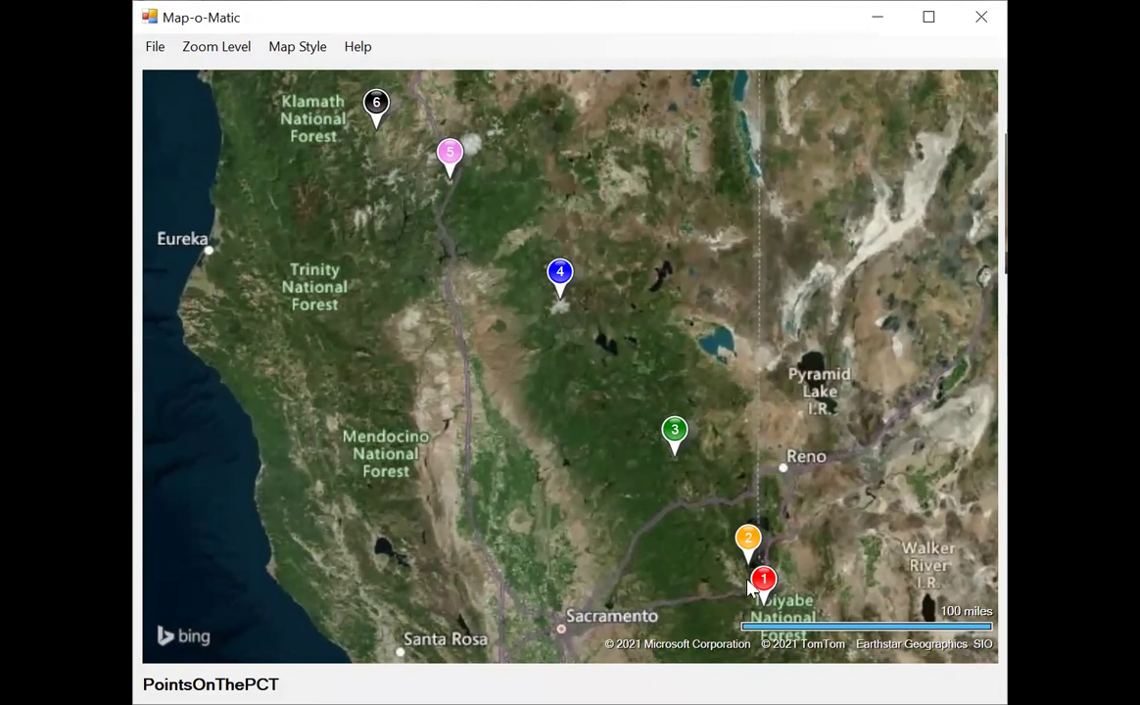
pyautogui.moveTo(749, 550)
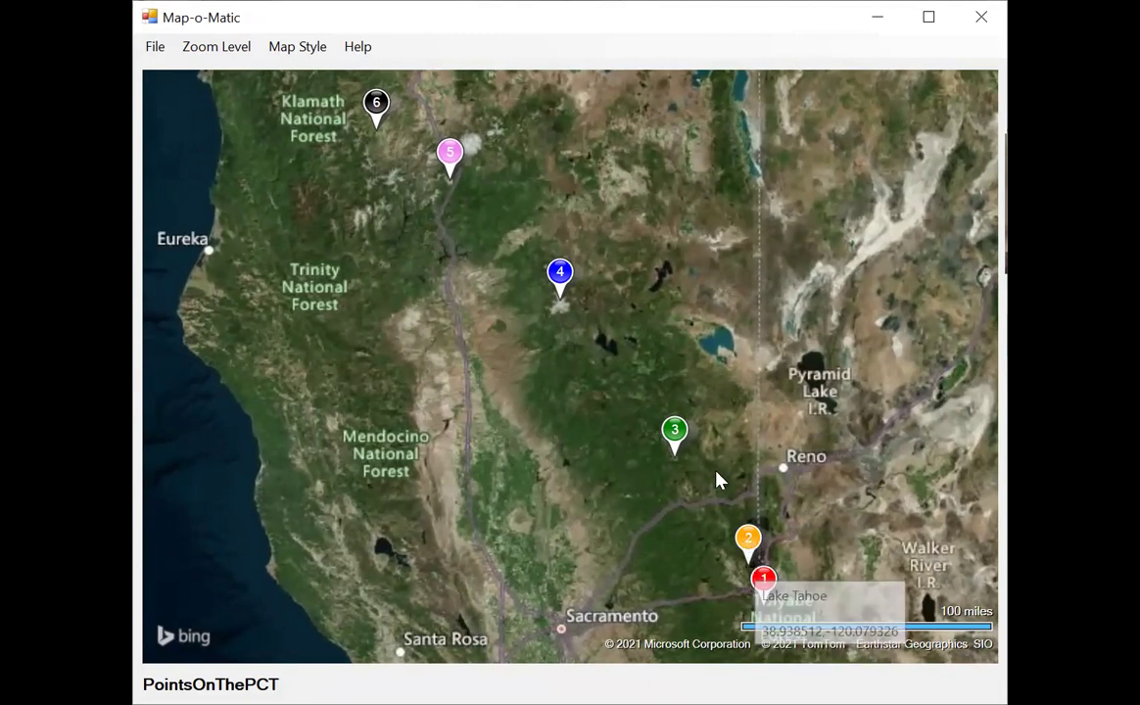
pyautogui.moveTo(675, 436)
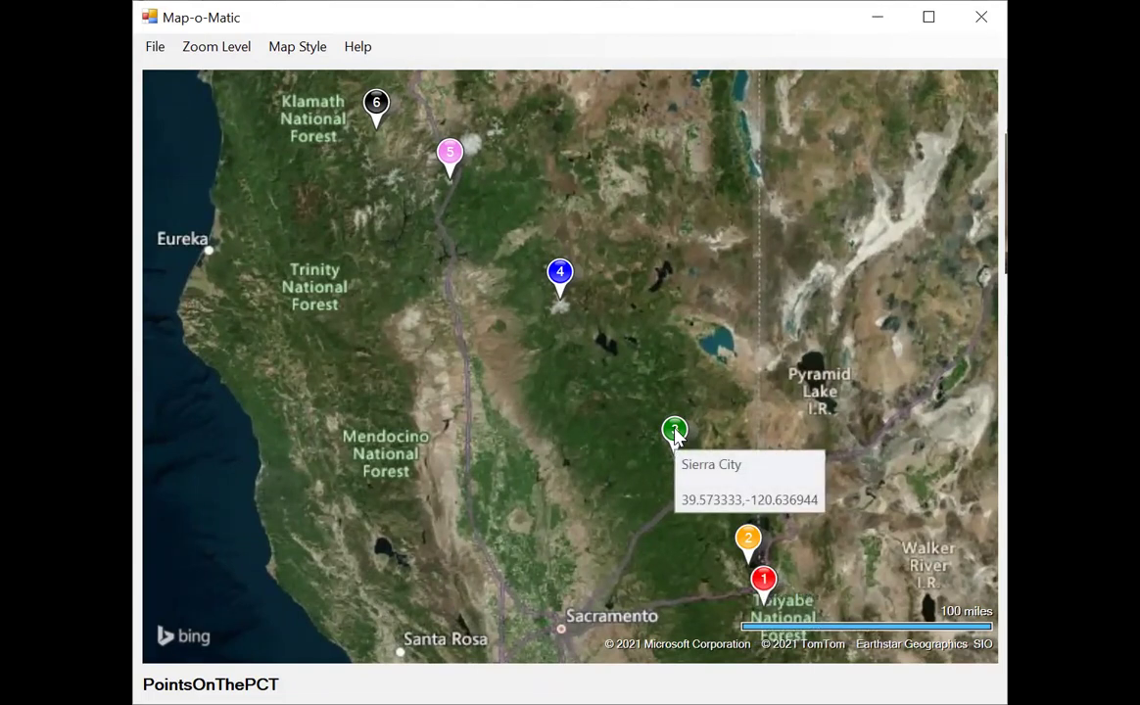
pyautogui.moveTo(562, 281)
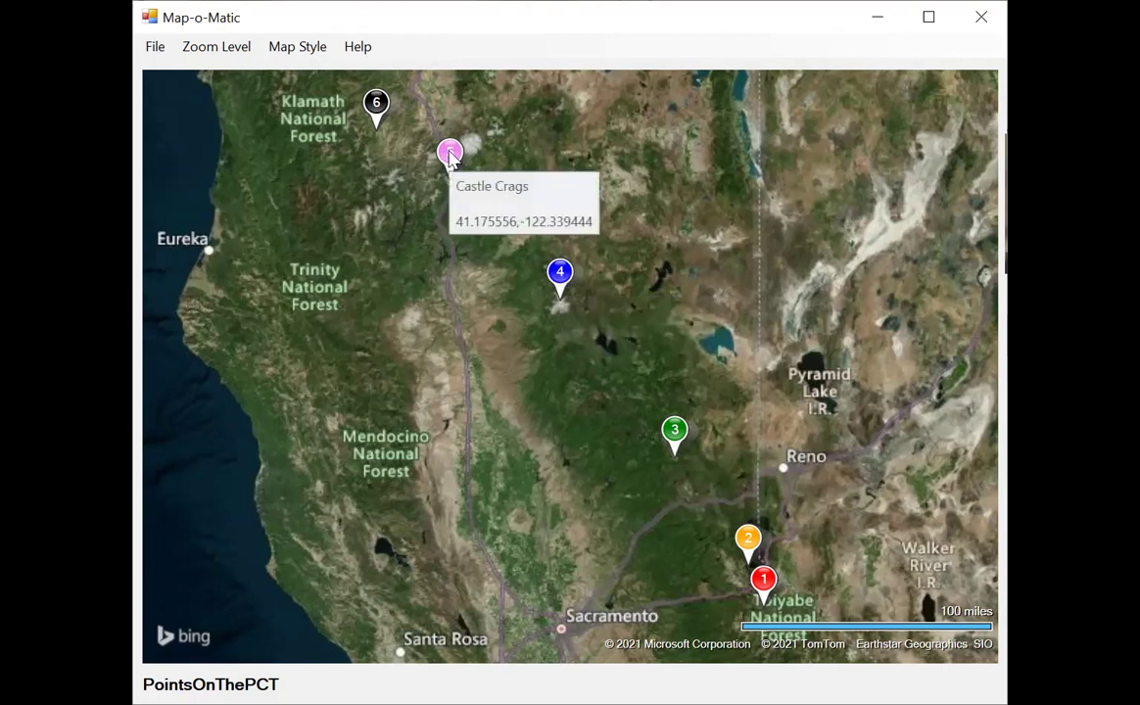
pyautogui.moveTo(375, 108)
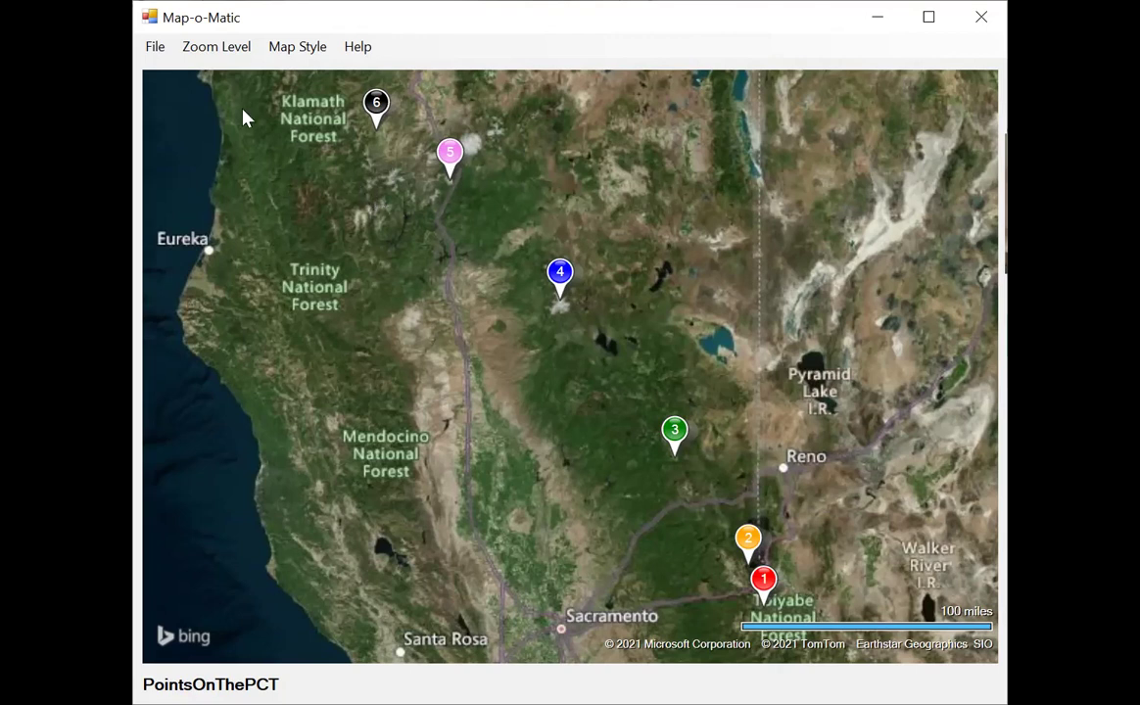
# Load the saved 'alpsHikingTrailInns' map, scrolling down the Map to Load list
pyautogui.click(154, 48)
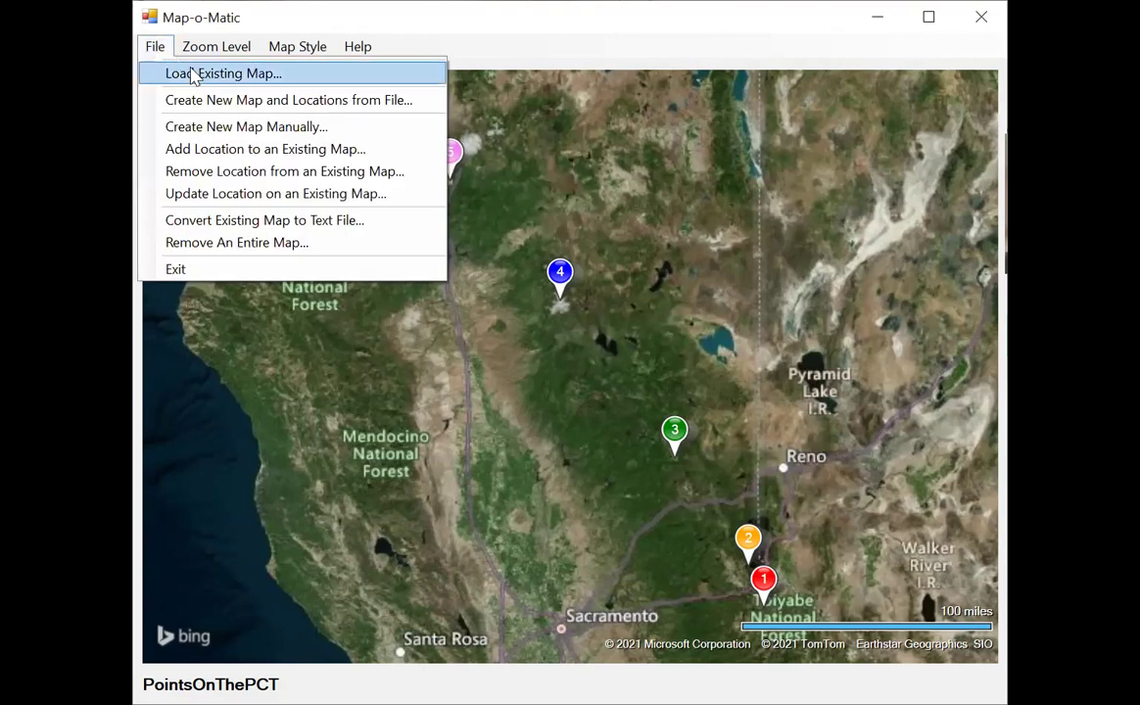
pyautogui.click(193, 74)
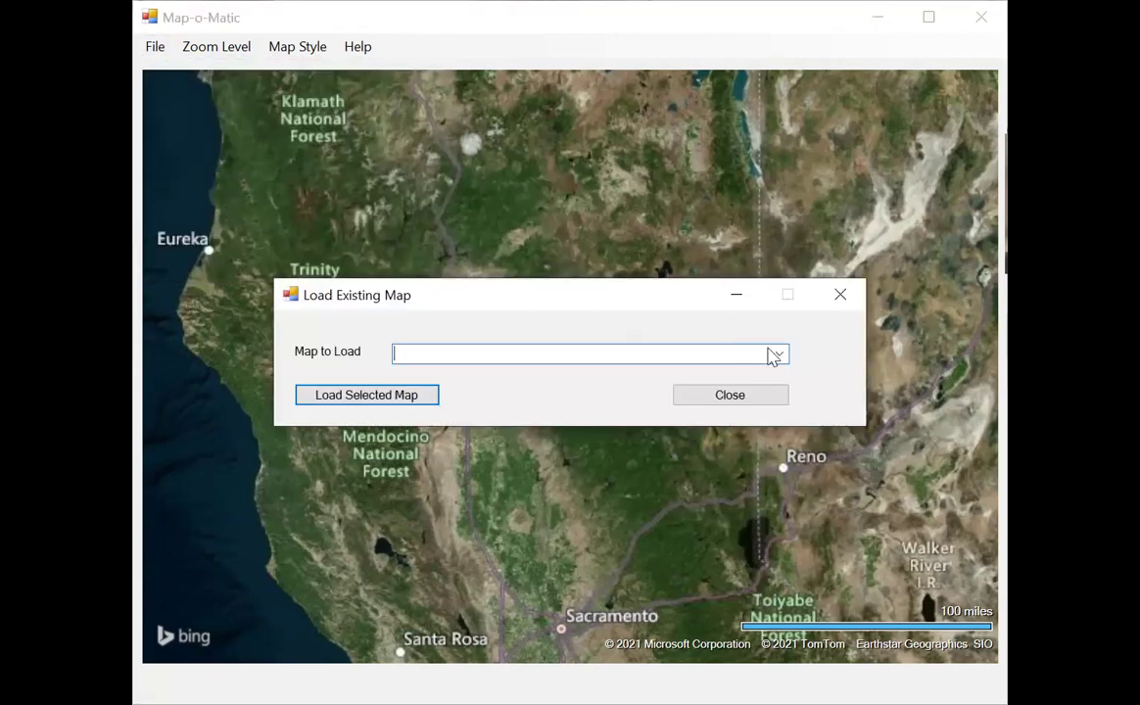
pyautogui.click(780, 357)
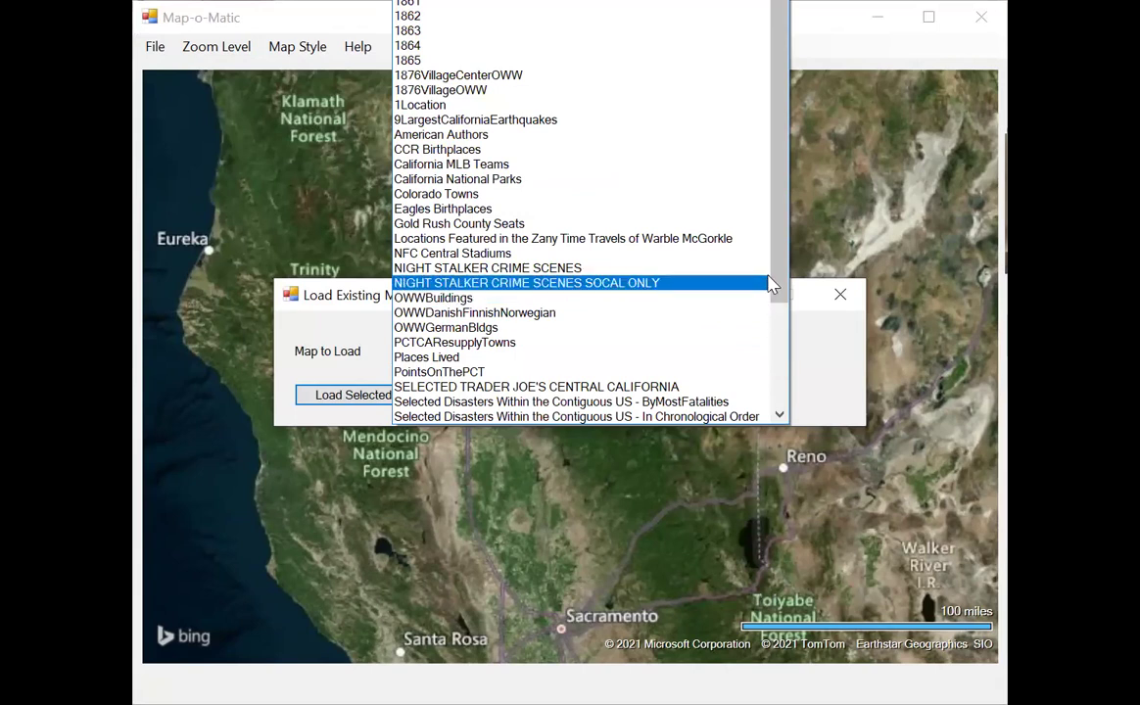
pyautogui.moveTo(791, 296); pyautogui.dragTo(788, 389)
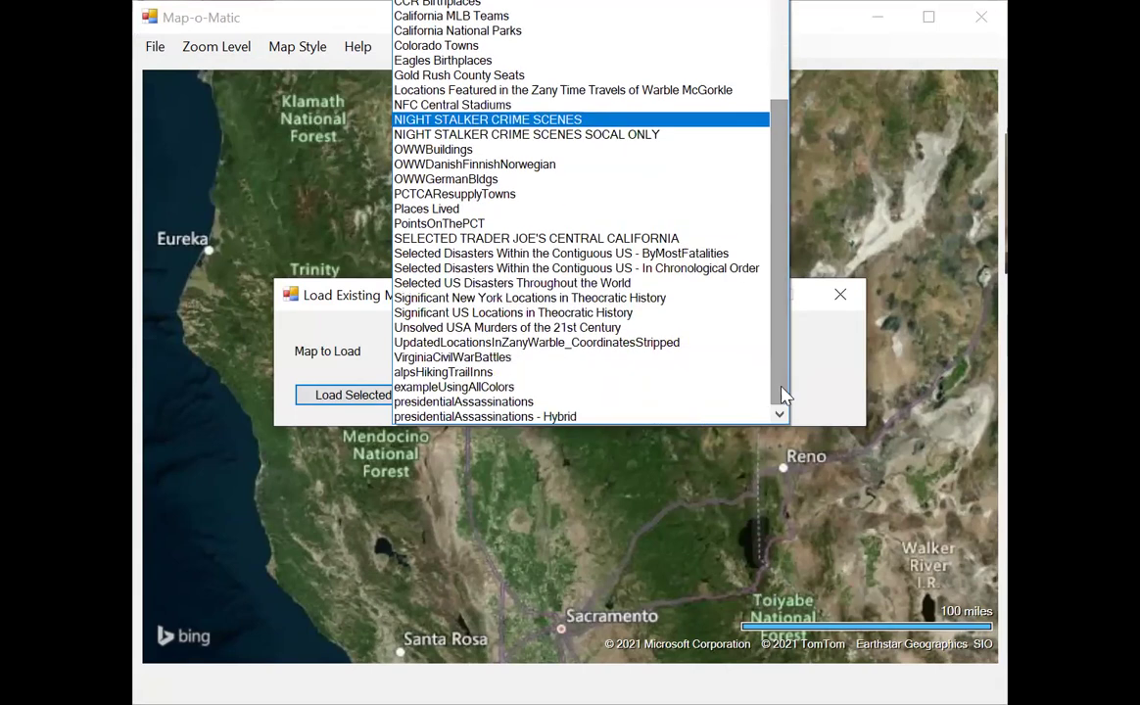
pyautogui.click(563, 380)
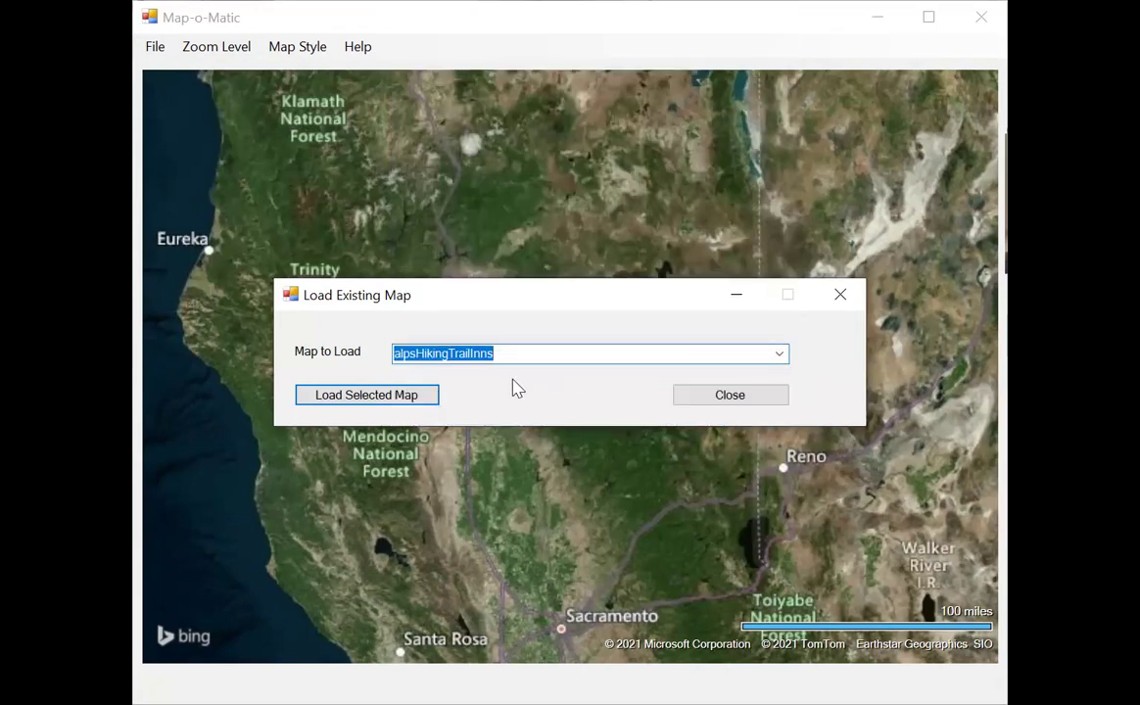
pyautogui.click(366, 395)
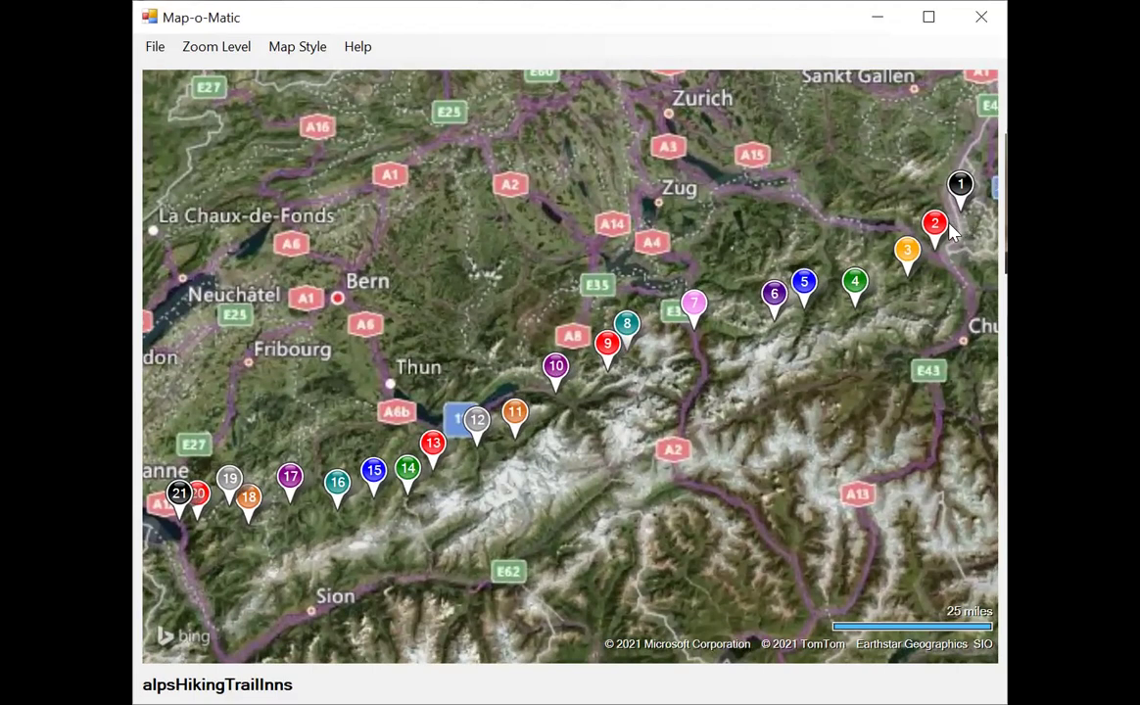
# Read the tooltips of several inn pins on the Hybrid-style alpsHikingTrailInns map
pyautogui.moveTo(899, 292)
pyautogui.moveTo(962, 192)
pyautogui.moveTo(894, 257)
# Switch the map style to Road (Highway Map), then to Aerial (Topo)
pyautogui.click(296, 46)
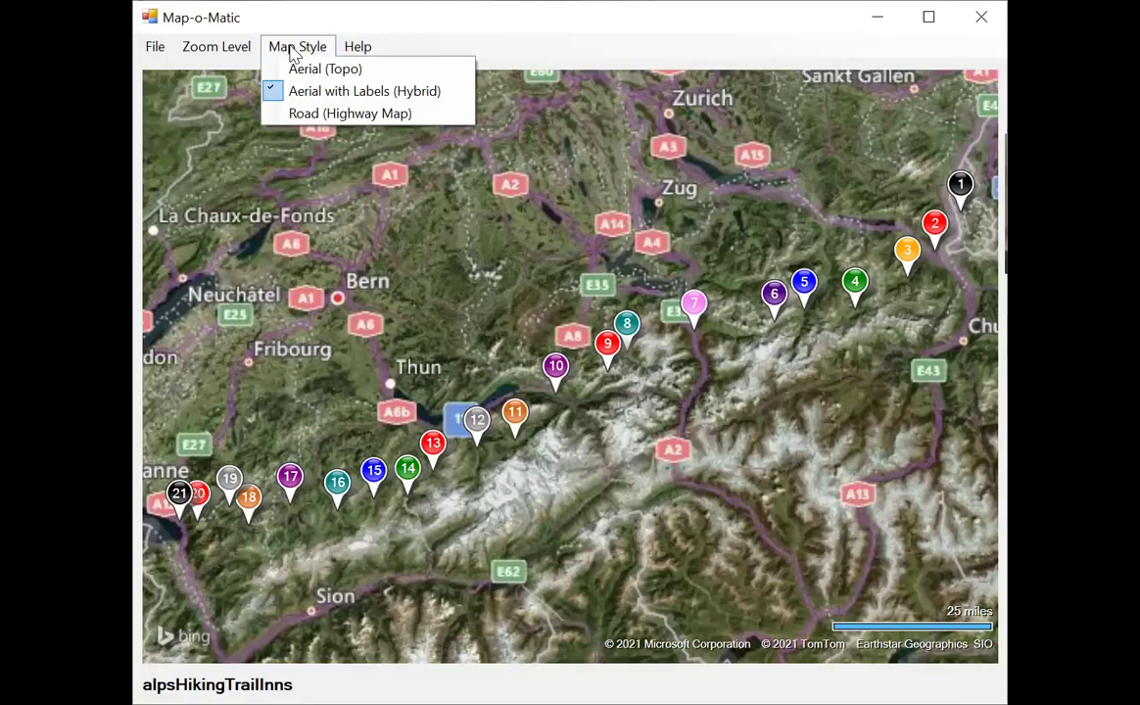
pyautogui.click(313, 113)
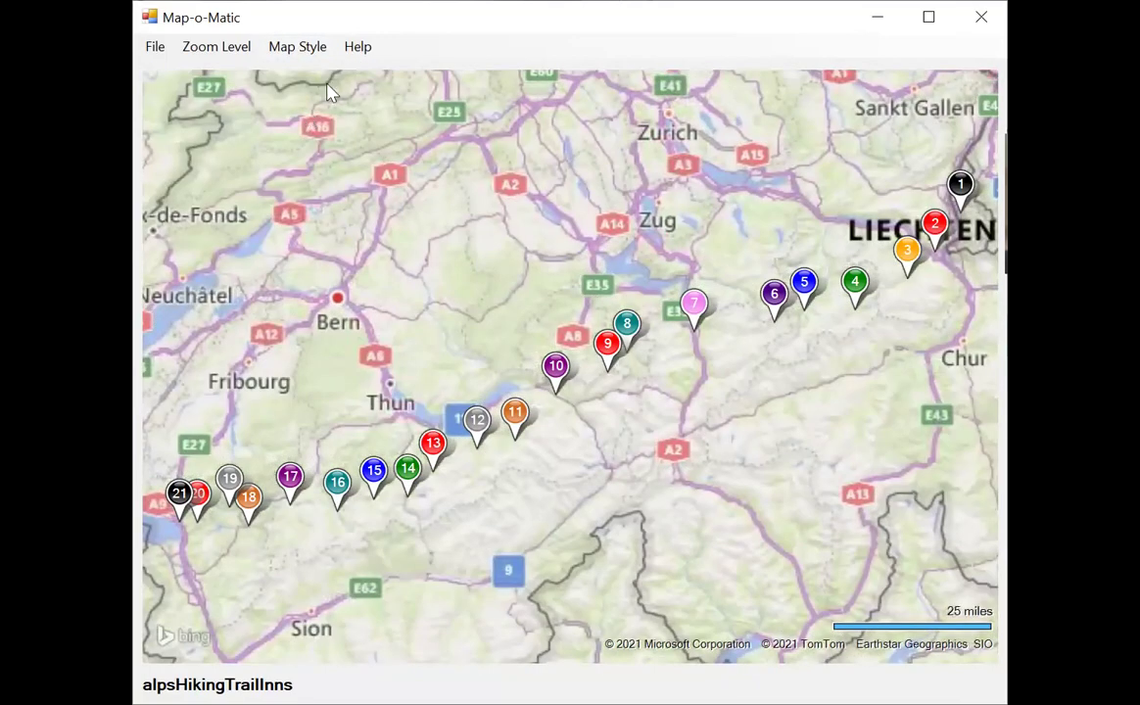
pyautogui.click(311, 57)
pyautogui.click(311, 69)
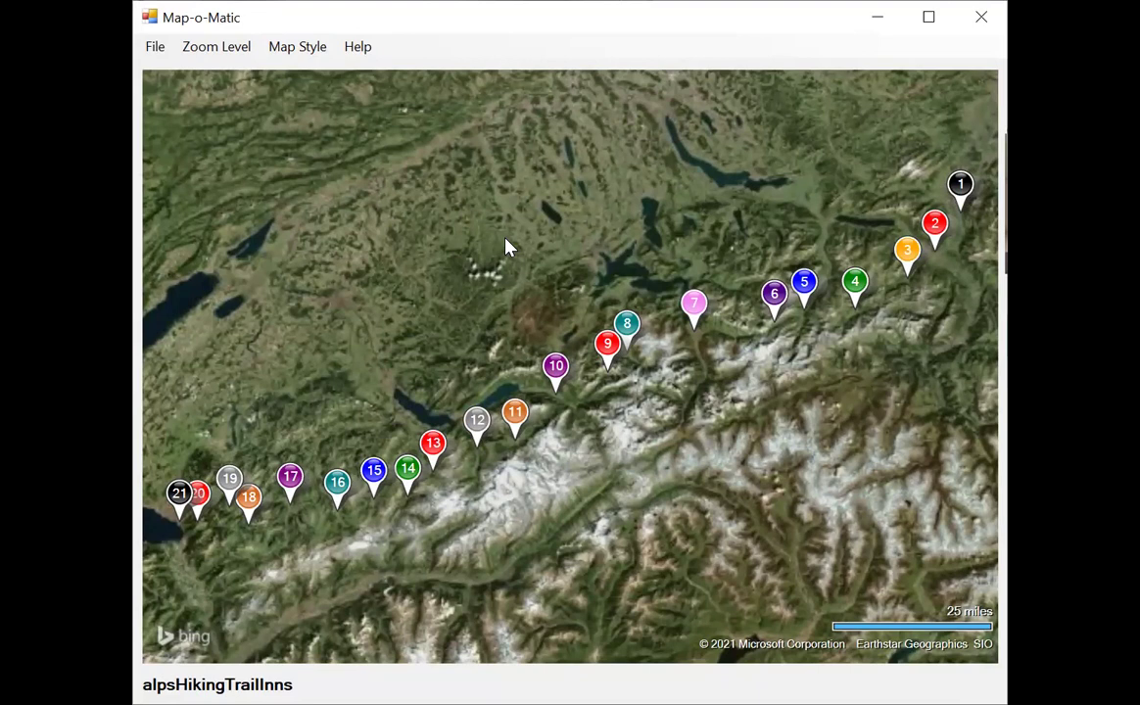
# Open the File menu over the aerial alpsHikingTrailInns map
pyautogui.click(155, 47)
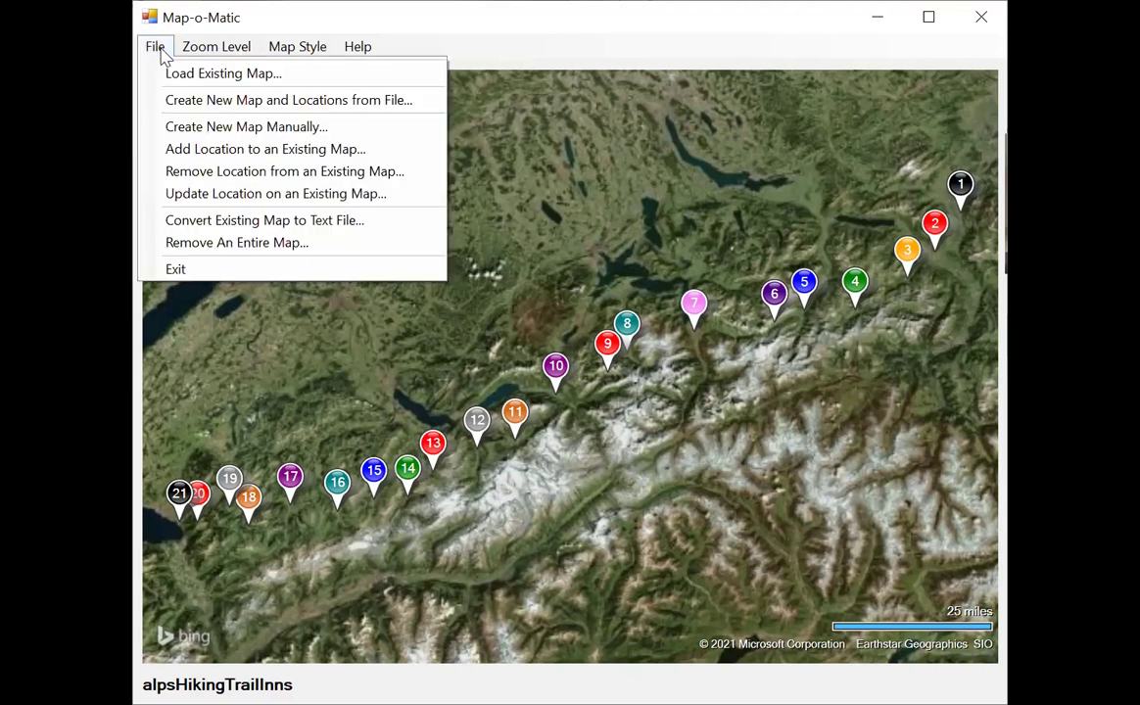